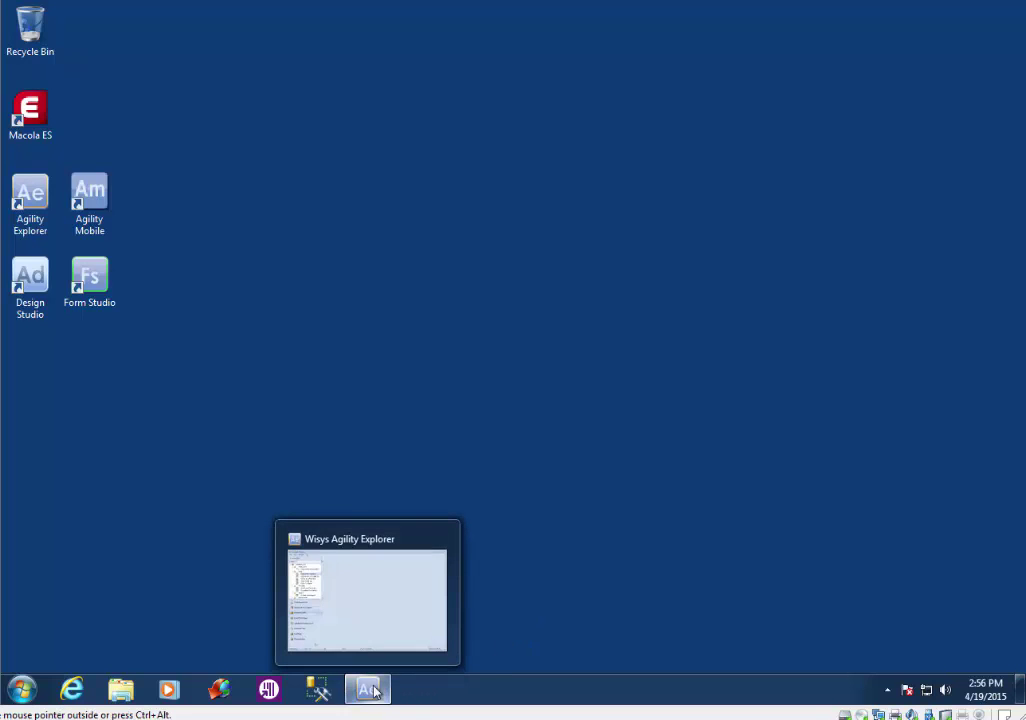
# - In Agility Explorer, examine the Standard documents under Inventory in the document options, and close the options without changes
pyautogui.click(370, 690)
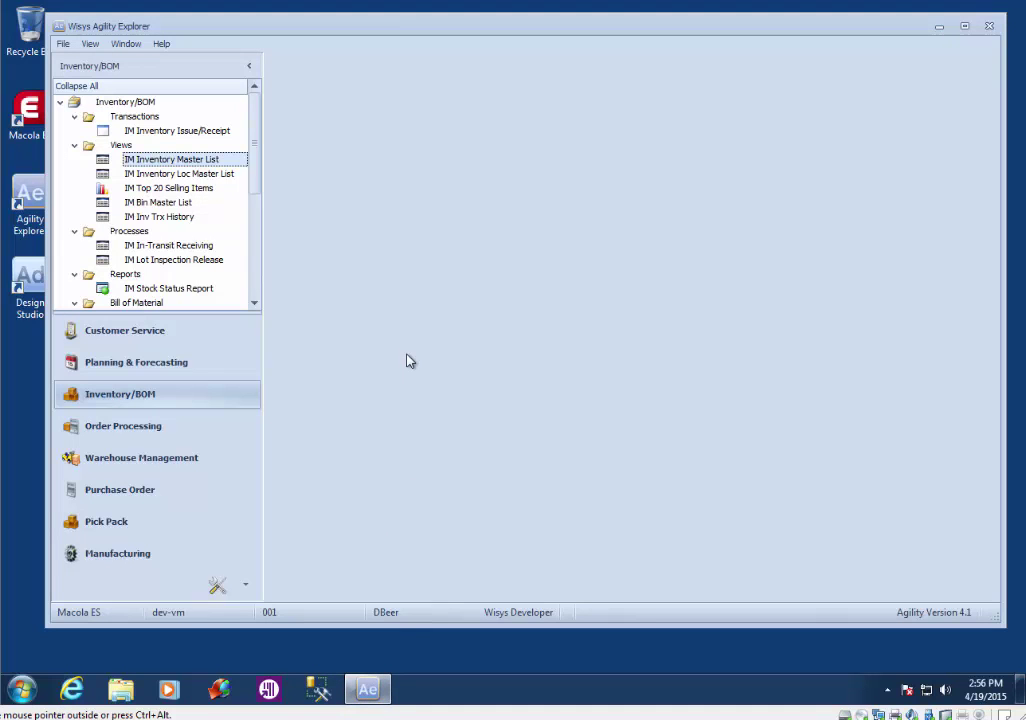
pyautogui.click(63, 44)
pyautogui.moveTo(92, 116)
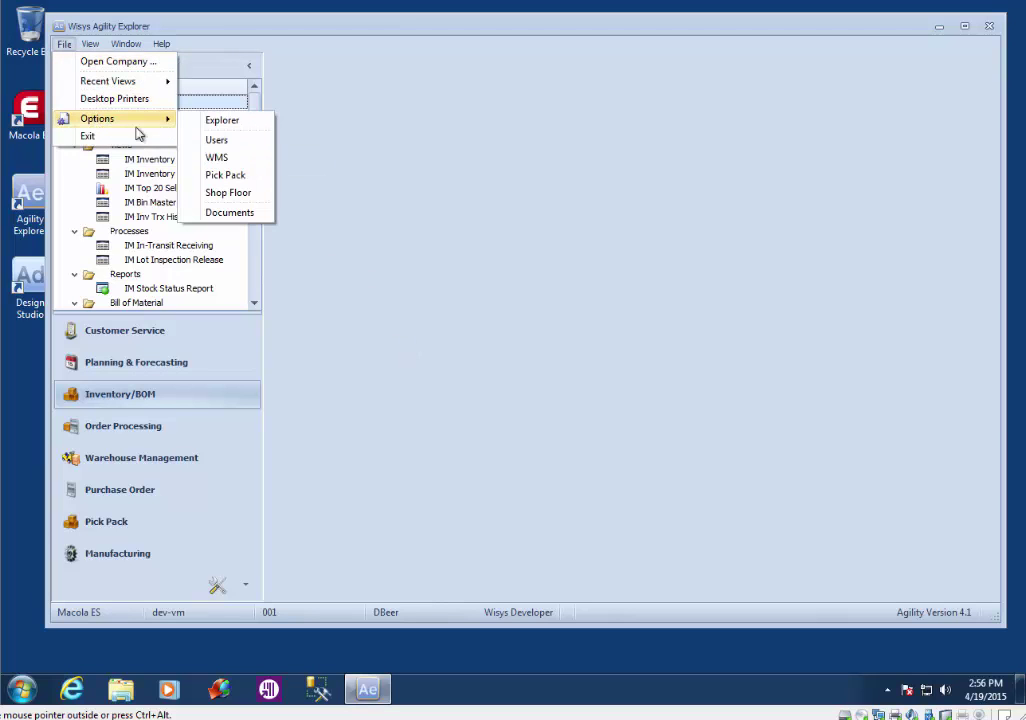
pyautogui.click(230, 213)
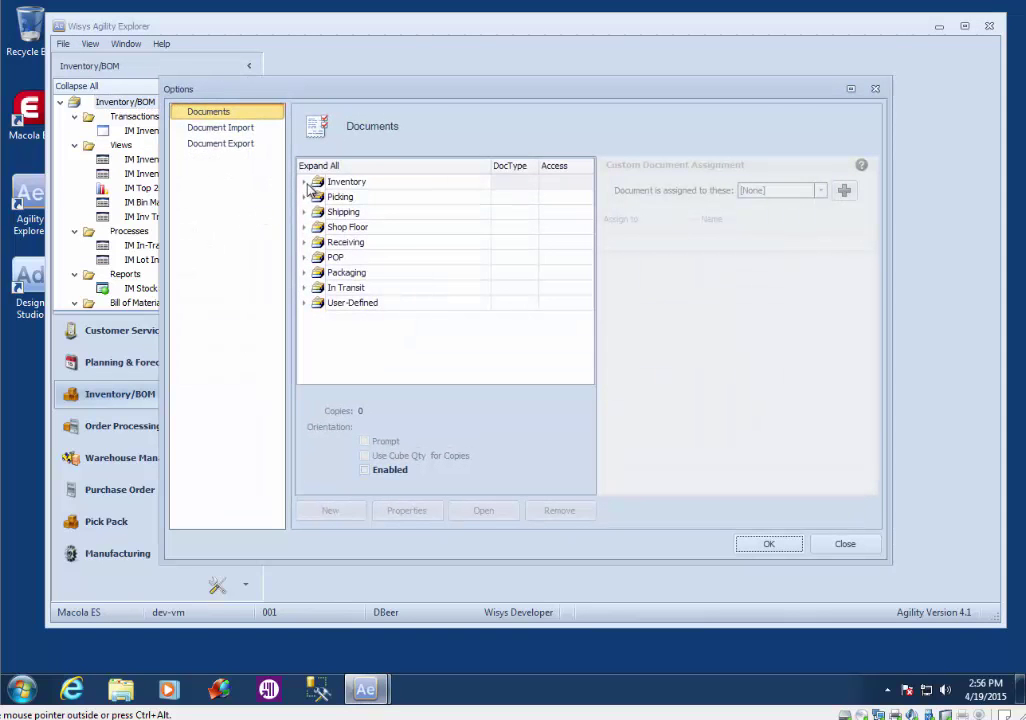
pyautogui.click(305, 183)
pyautogui.doubleClick(360, 197)
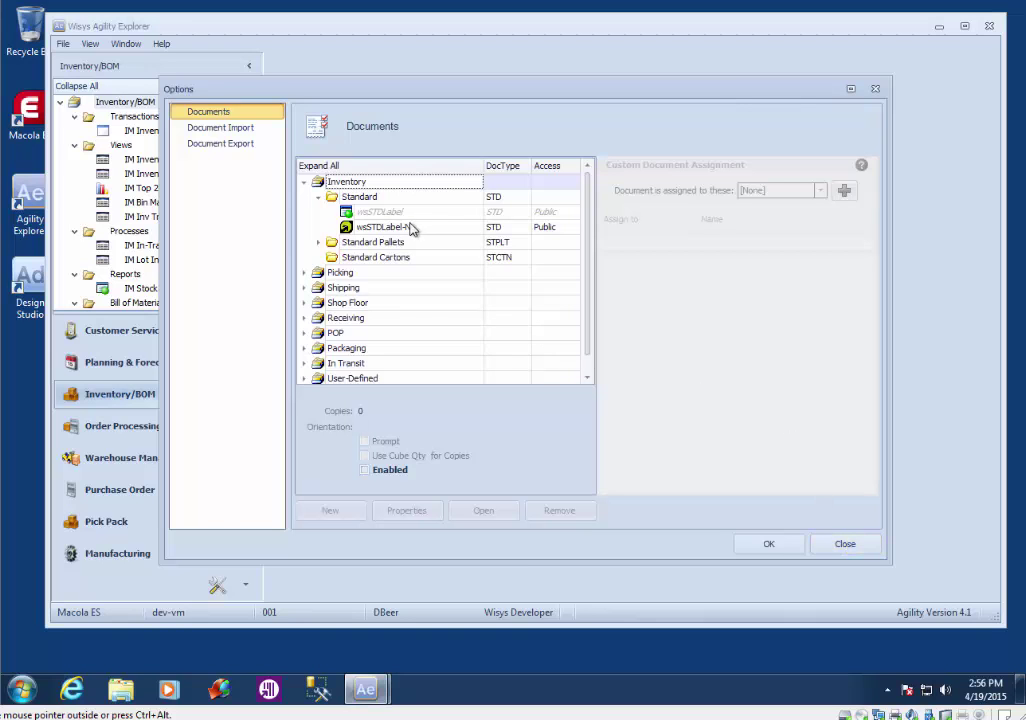
pyautogui.click(858, 545)
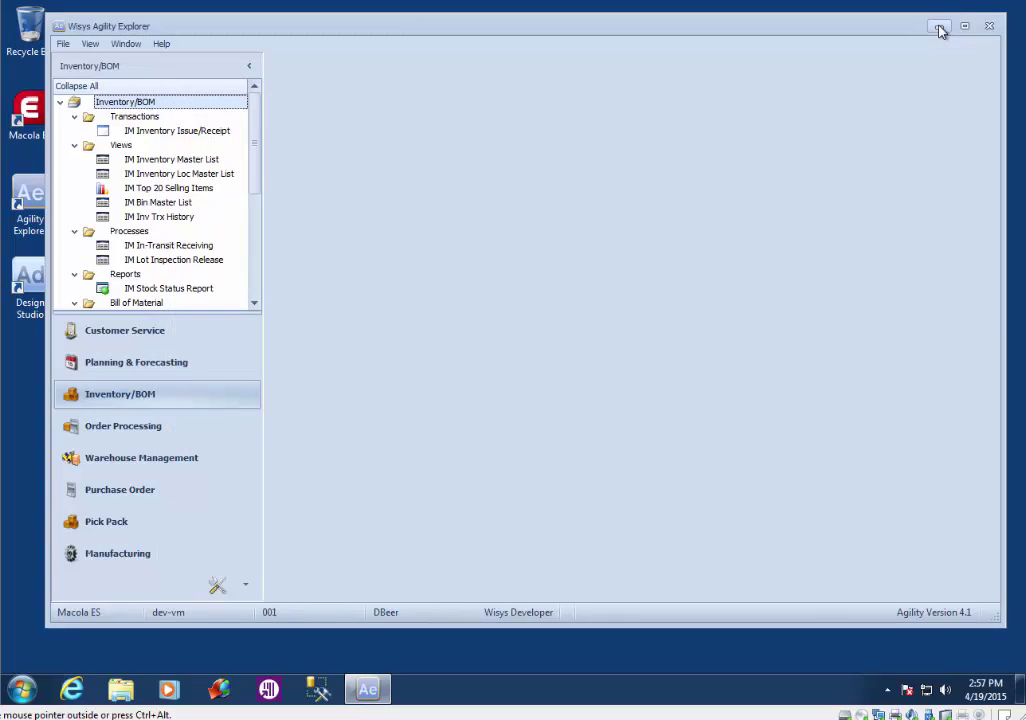
pyautogui.click(939, 27)
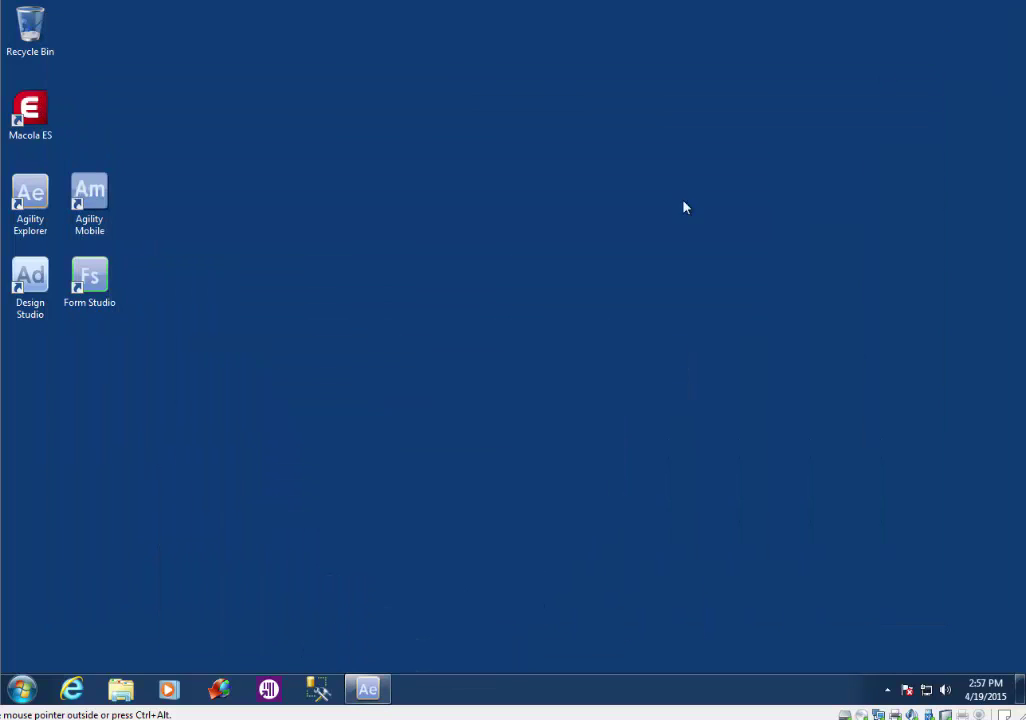
# - Switch to Form Studio and open the IM Receipt L11 form of the WiSys Form Studio Training project
pyautogui.doubleClick(105, 292)
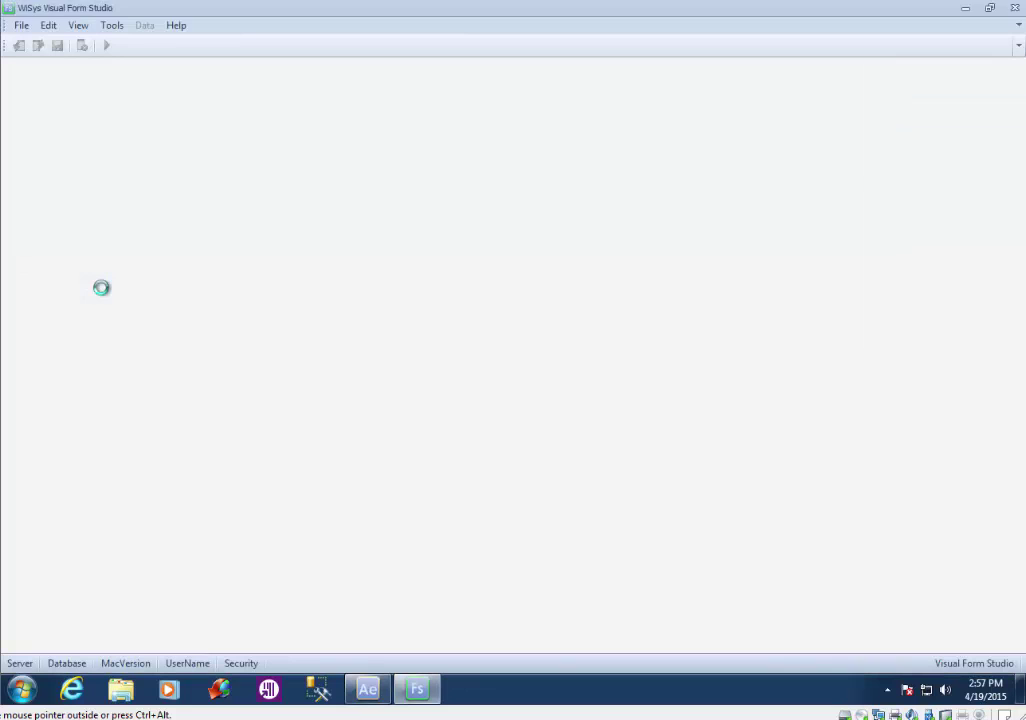
pyautogui.click(601, 451)
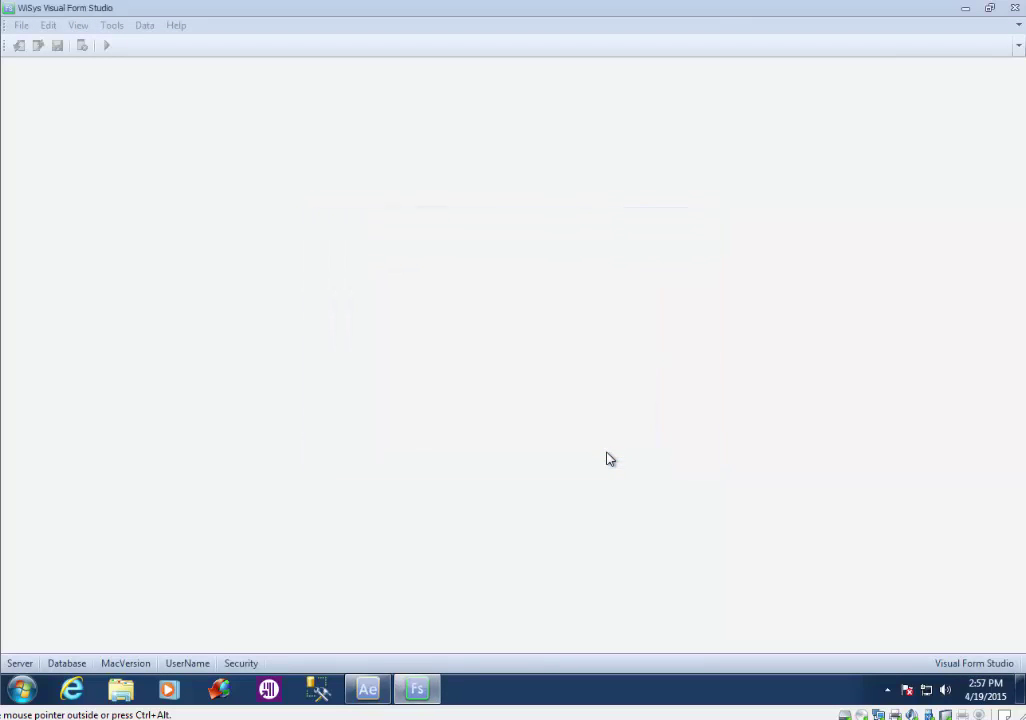
pyautogui.click(388, 336)
pyautogui.doubleClick(388, 336)
pyautogui.click(100, 462)
pyautogui.click(82, 427)
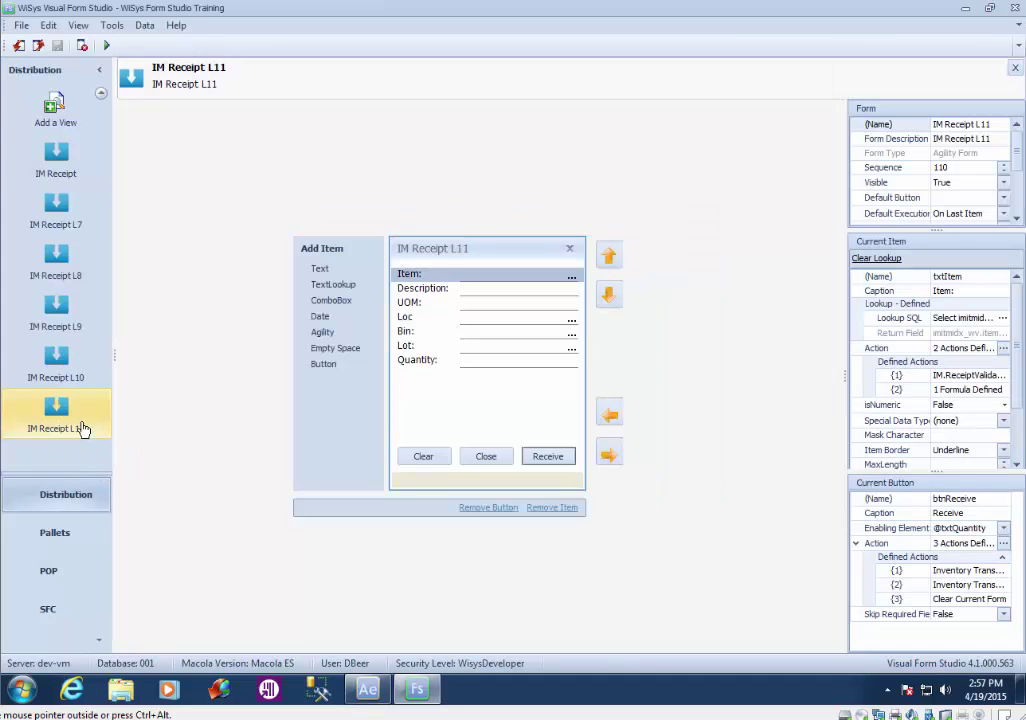
# - Copy the form as IM Receipt L12 with the same description and the Administrator security level, and open the copy
pyautogui.click(48, 25)
pyautogui.click(77, 45)
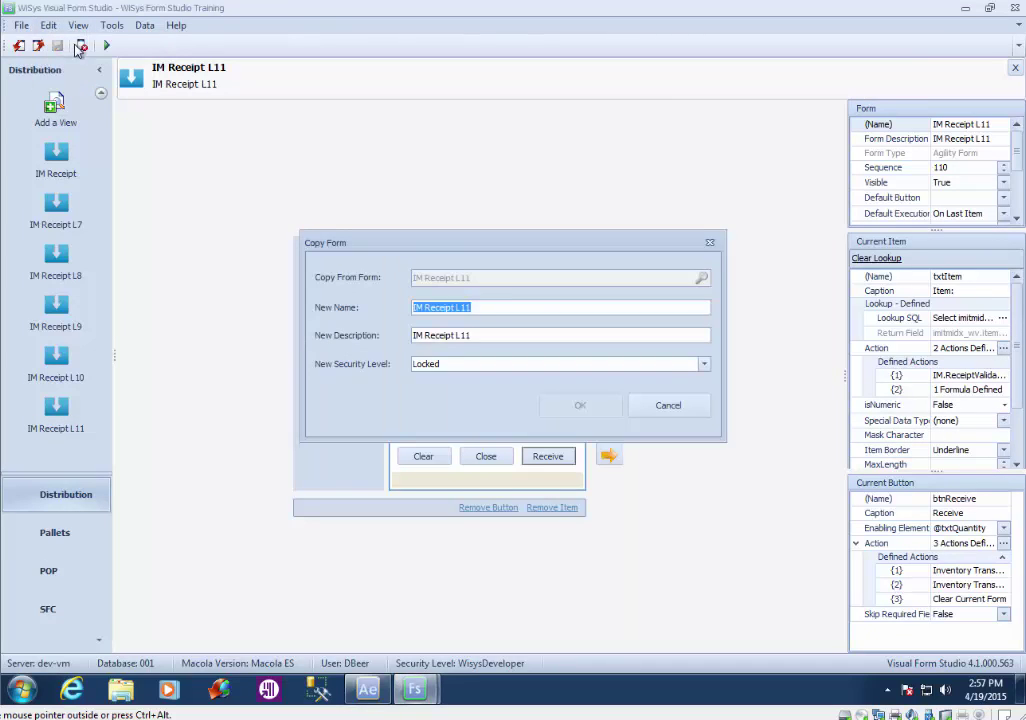
pyautogui.click(491, 308)
pyautogui.click(491, 336)
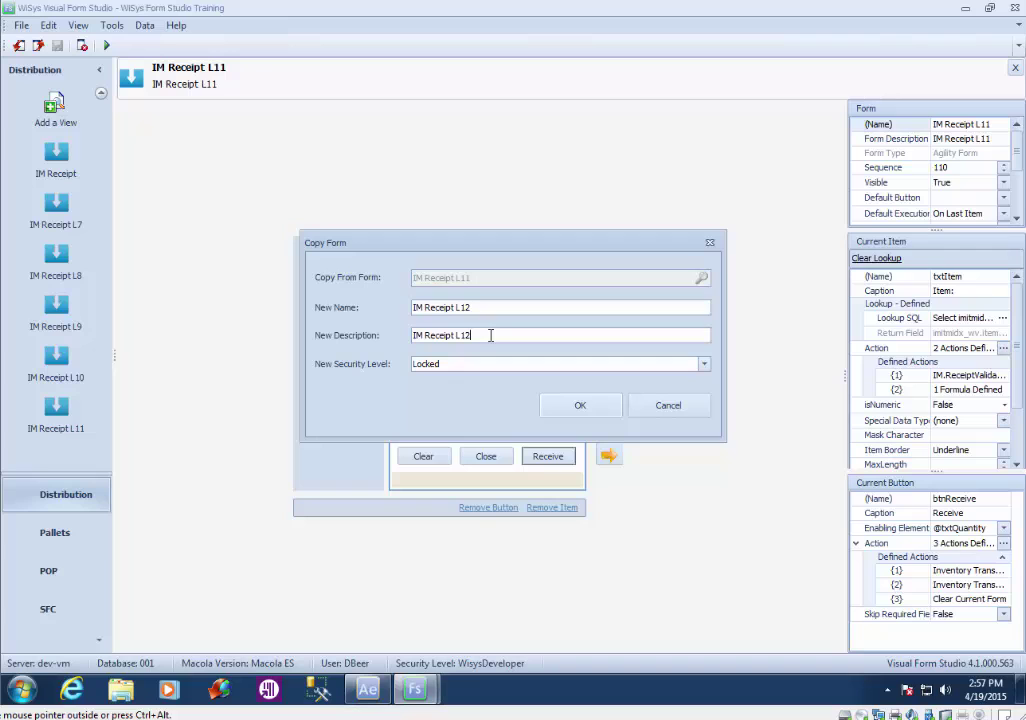
pyautogui.click(704, 366)
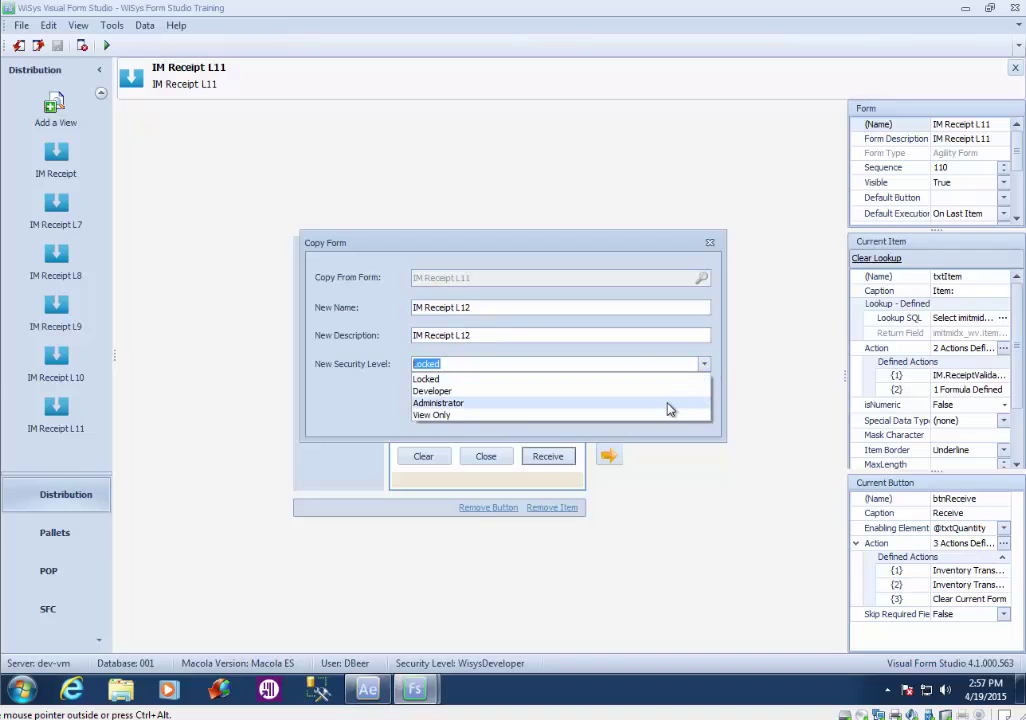
pyautogui.click(669, 408)
pyautogui.click(598, 408)
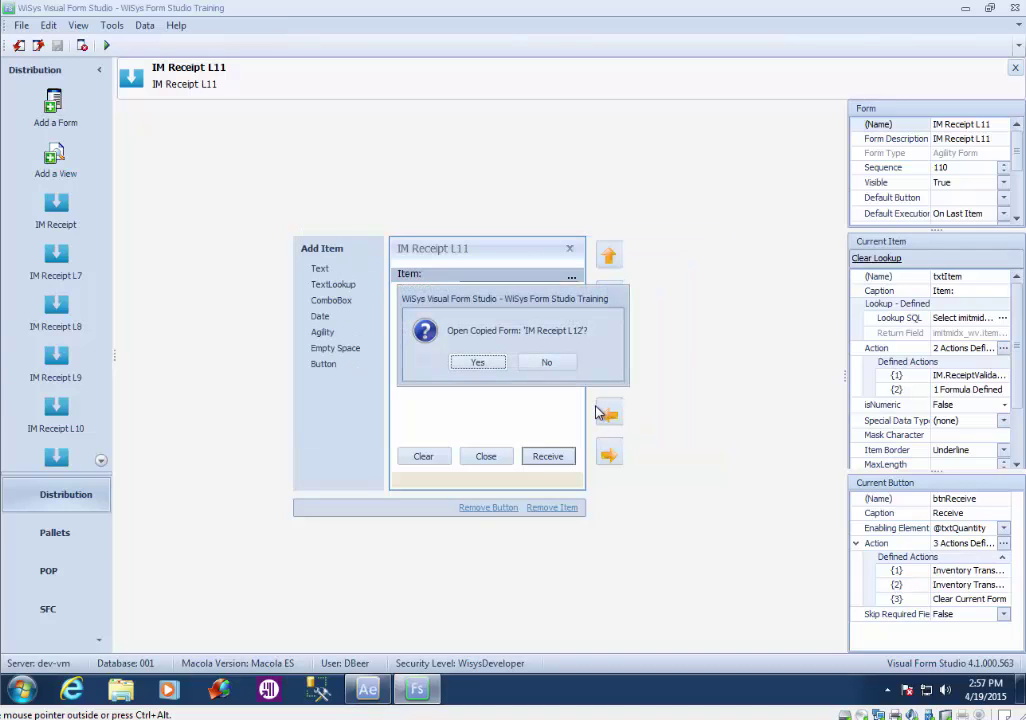
pyautogui.click(484, 363)
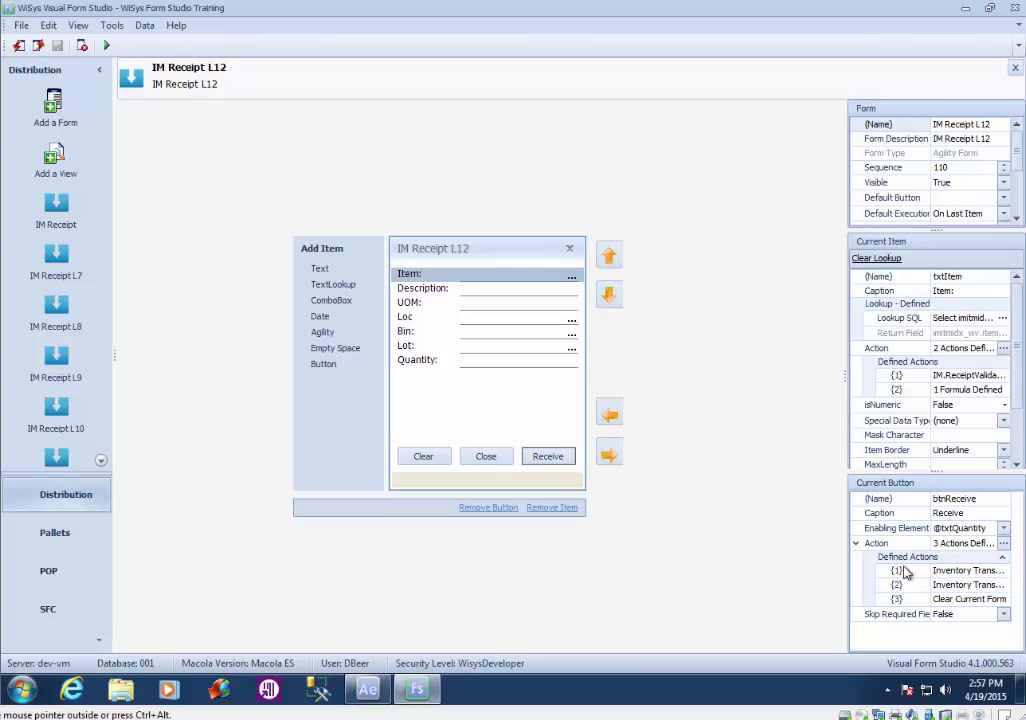
# - Start a Print Document action on the Receive button, using the Inventory Standard (STD) document
pyautogui.click(1003, 543)
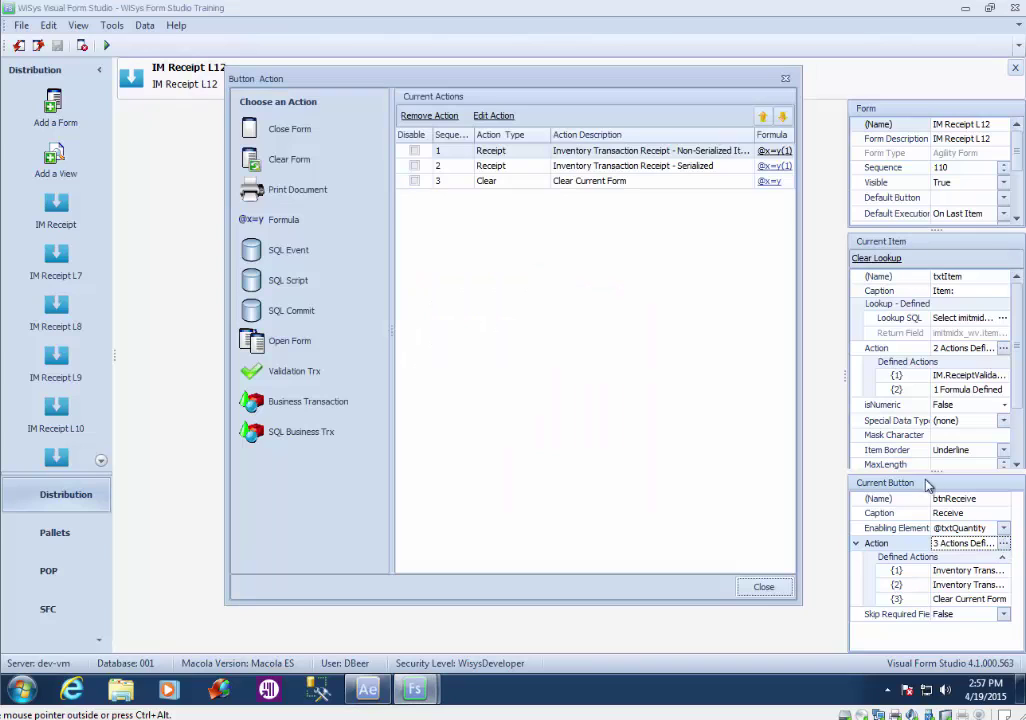
pyautogui.click(305, 197)
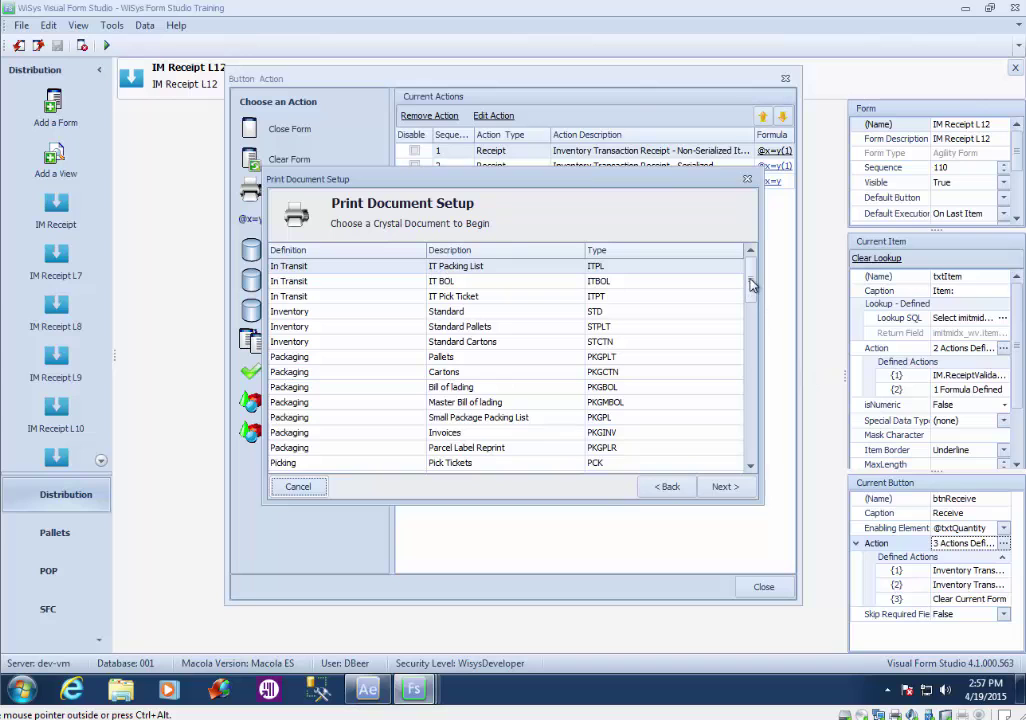
pyautogui.moveTo(752, 287); pyautogui.dragTo(744, 316)
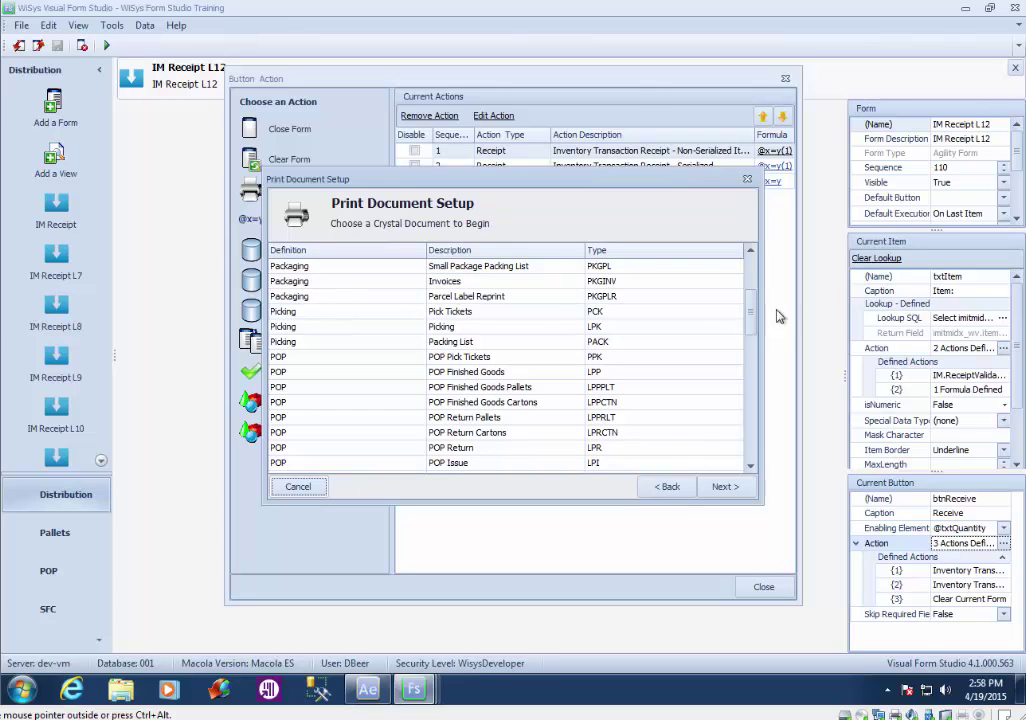
pyautogui.moveTo(752, 323); pyautogui.dragTo(757, 282)
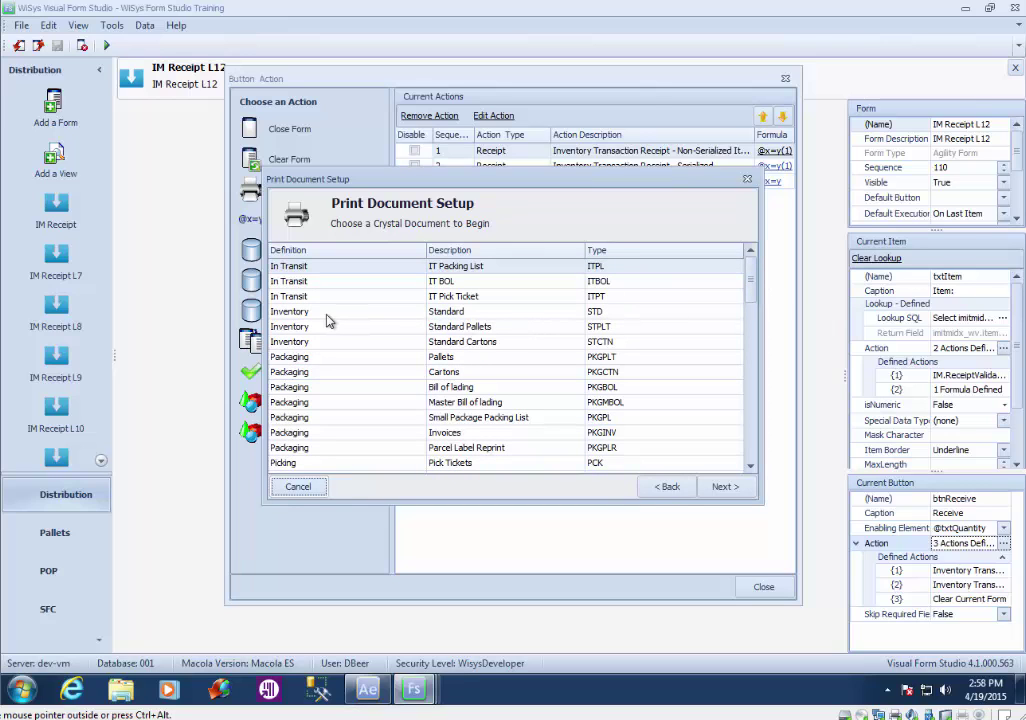
pyautogui.click(444, 313)
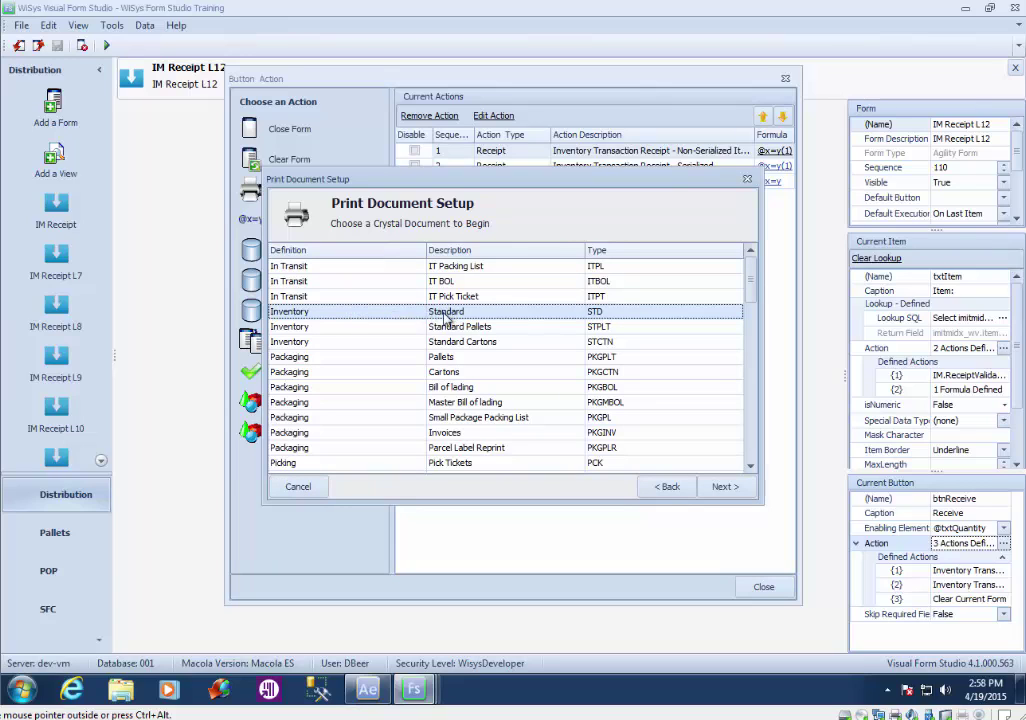
pyautogui.click(725, 487)
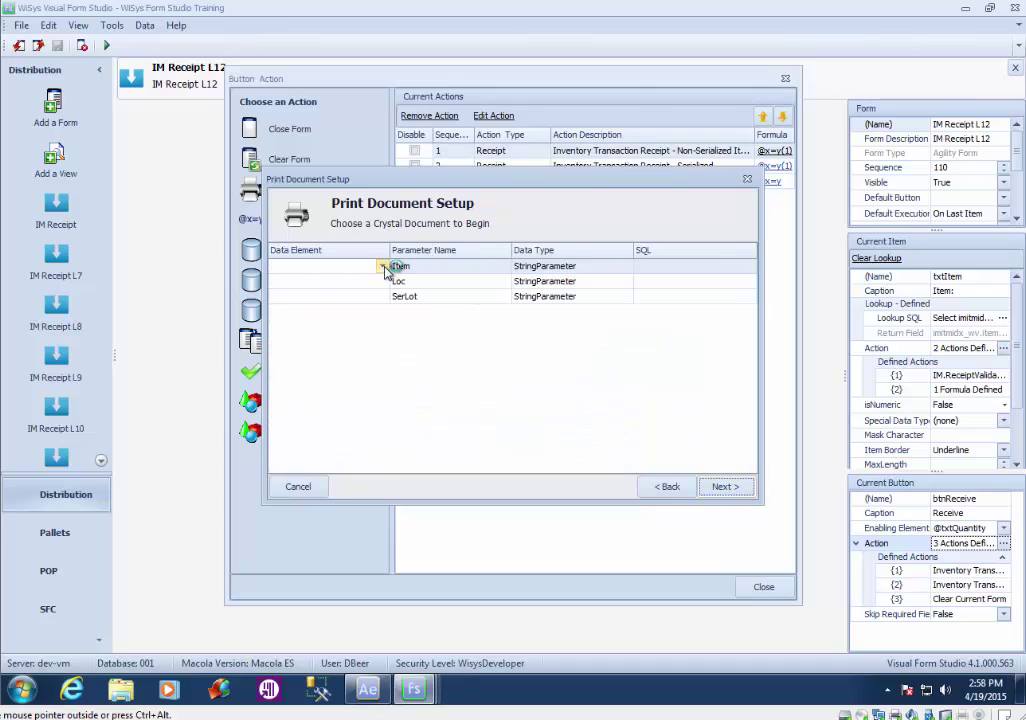
pyautogui.click(383, 267)
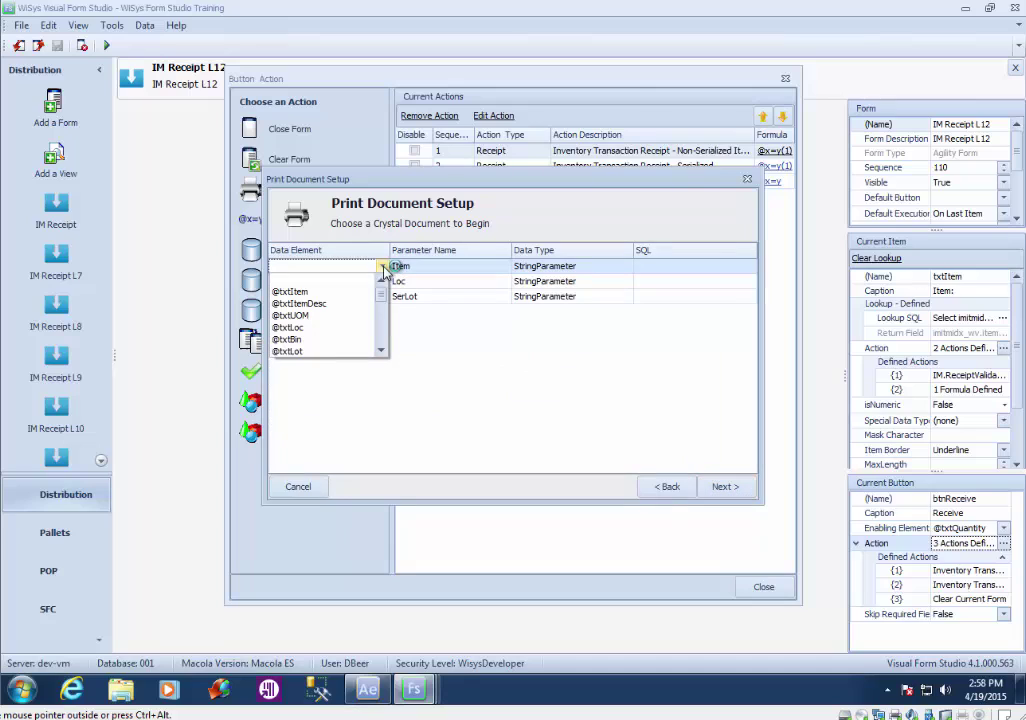
pyautogui.click(338, 292)
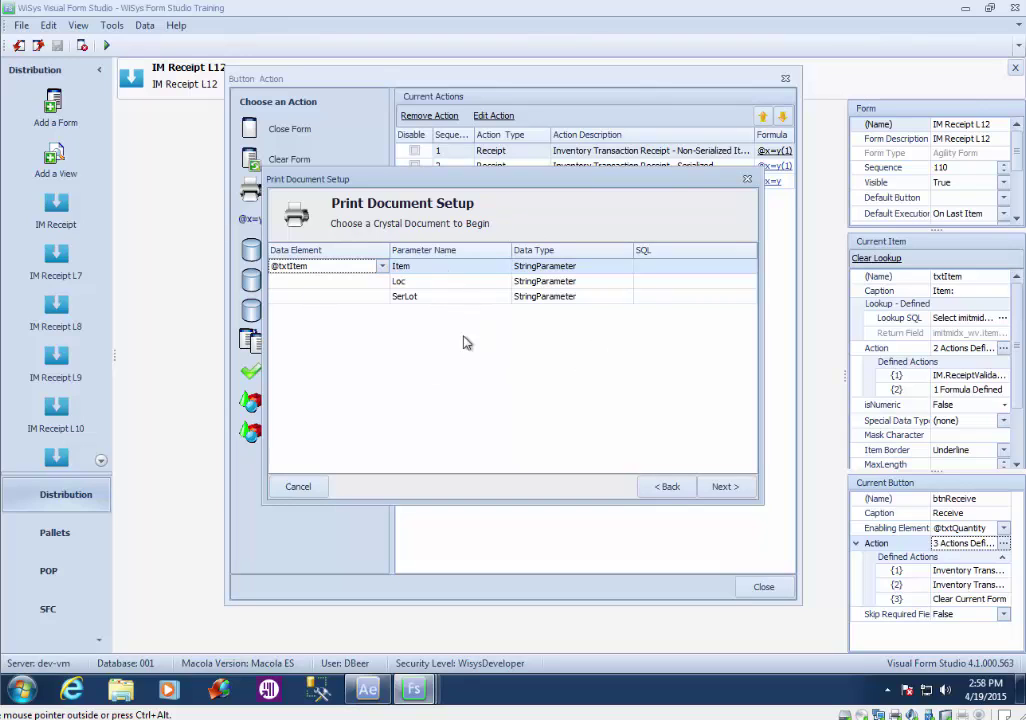
pyautogui.click(343, 285)
pyautogui.click(357, 343)
pyautogui.click(377, 299)
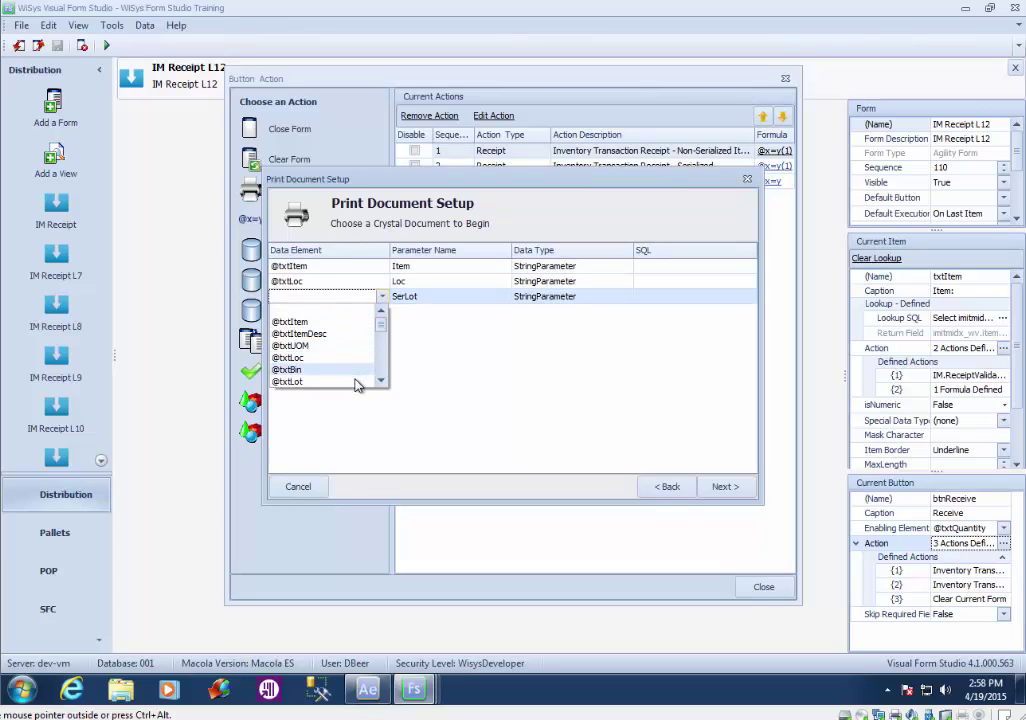
pyautogui.click(356, 381)
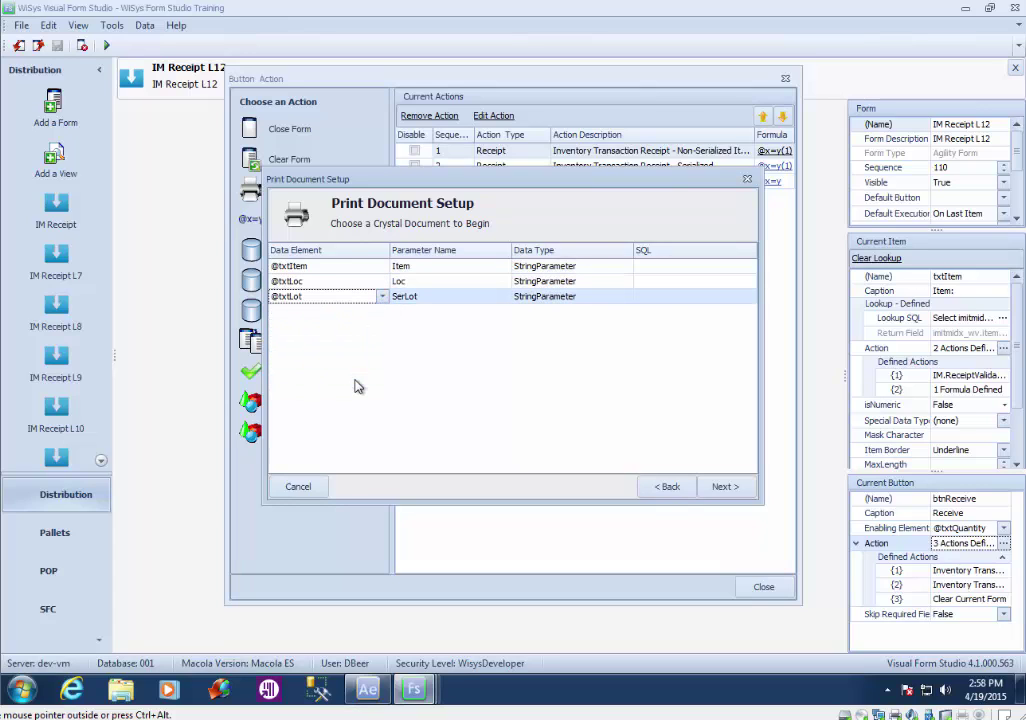
pyautogui.click(723, 490)
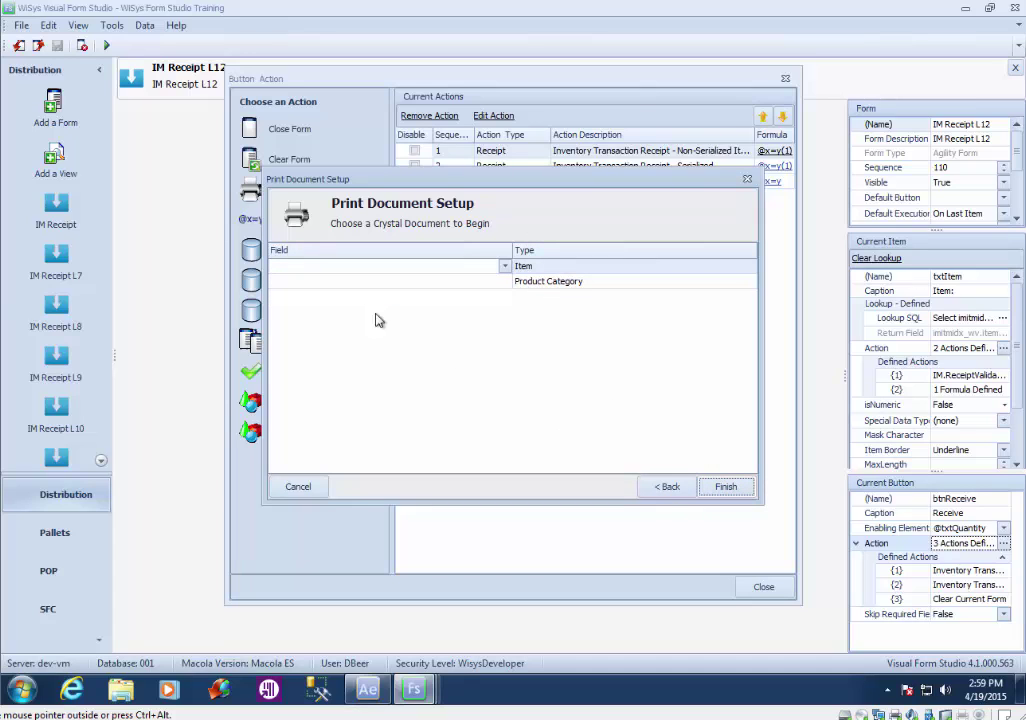
pyautogui.click(505, 266)
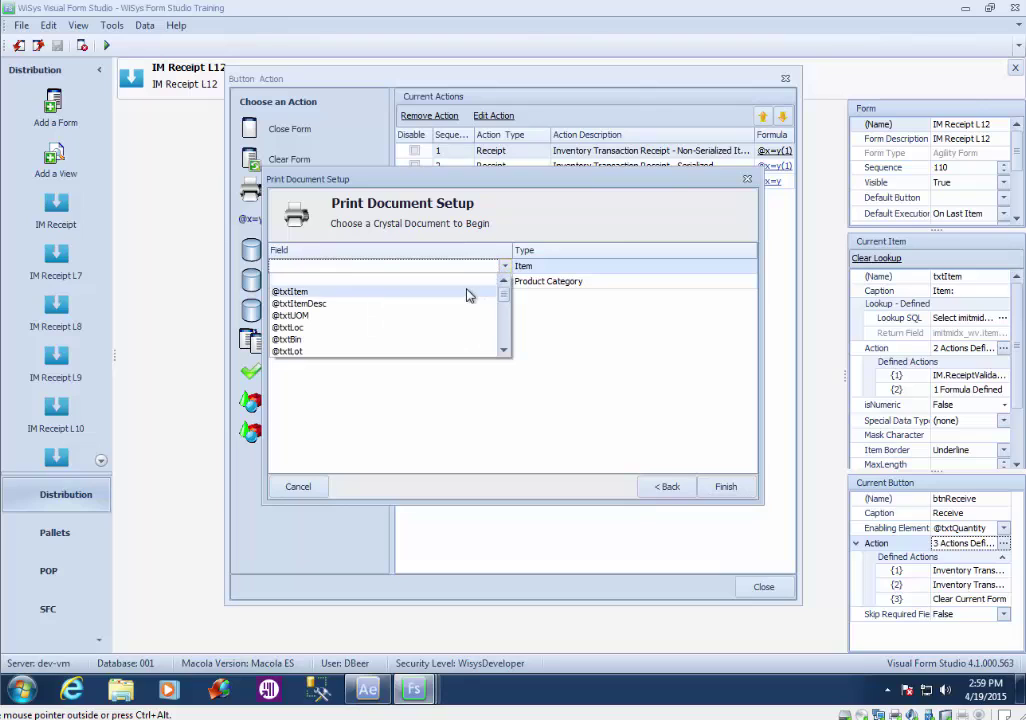
pyautogui.click(469, 292)
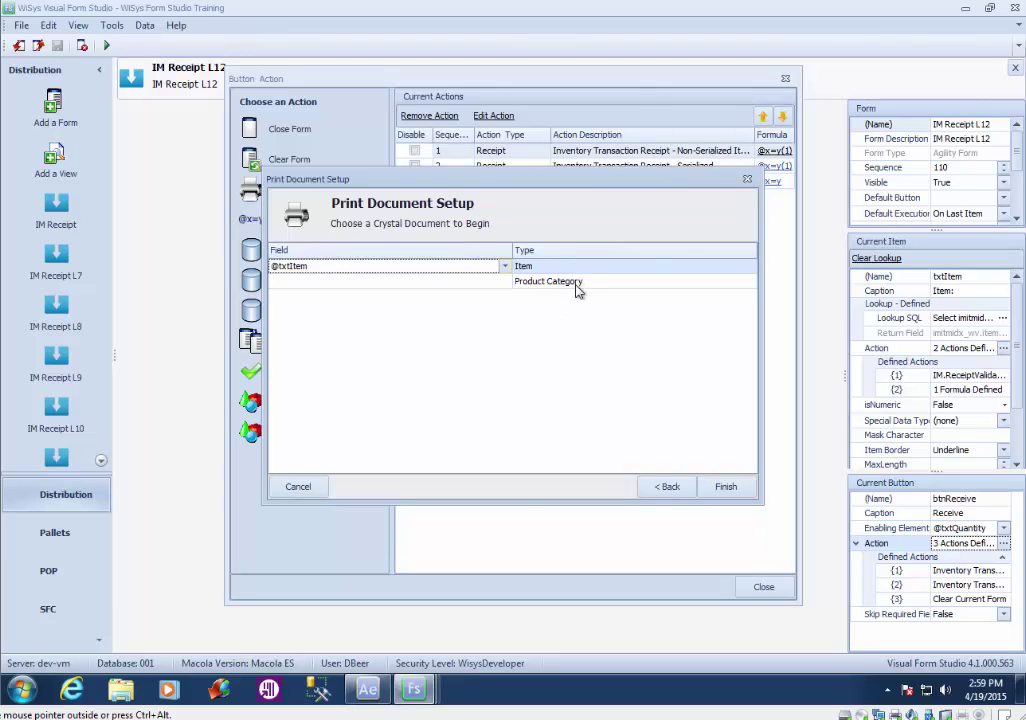
# - In Agility Explorer, examine the custom assignment types available for the wsSTDLabel-NL document, and return to the print setup in Form Studio
pyautogui.click(413, 688)
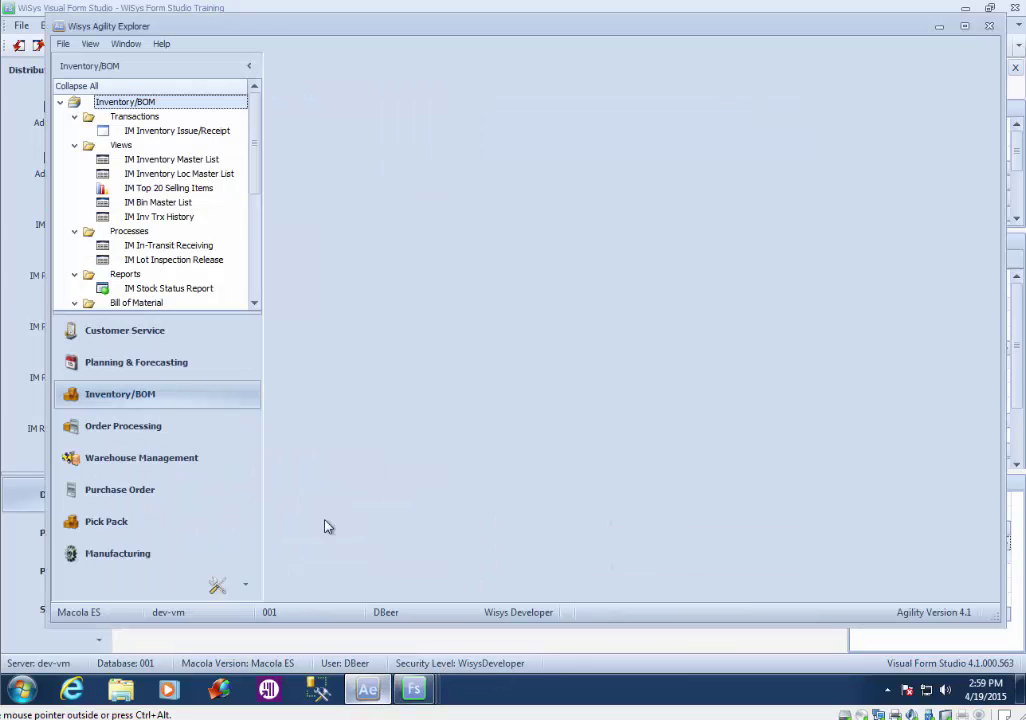
pyautogui.click(159, 216)
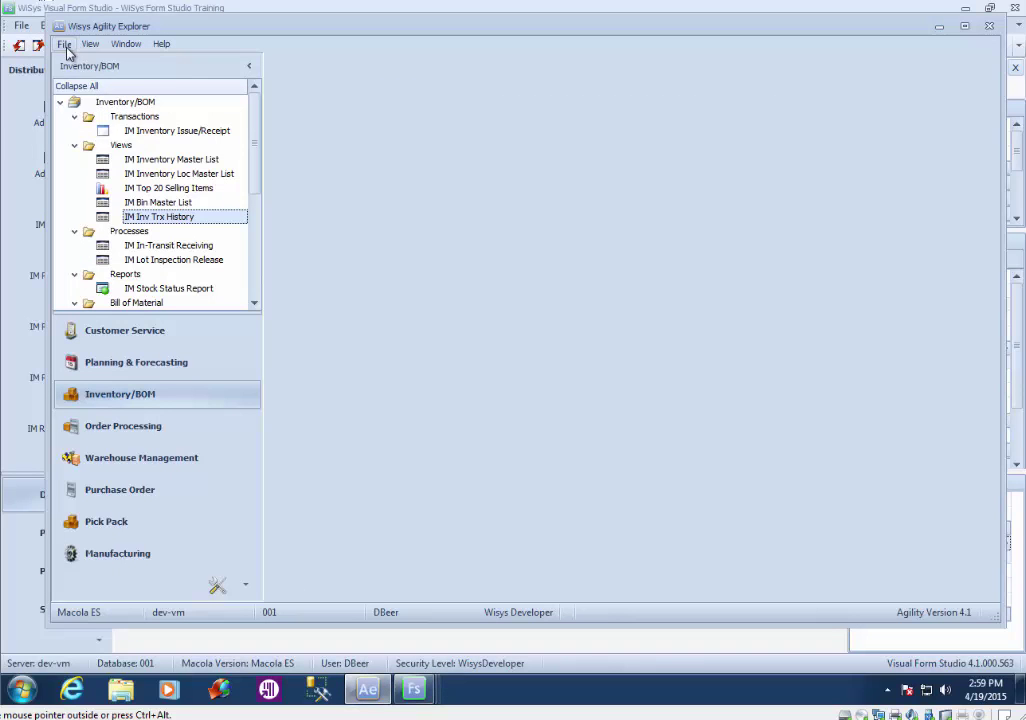
pyautogui.click(65, 47)
pyautogui.moveTo(158, 120)
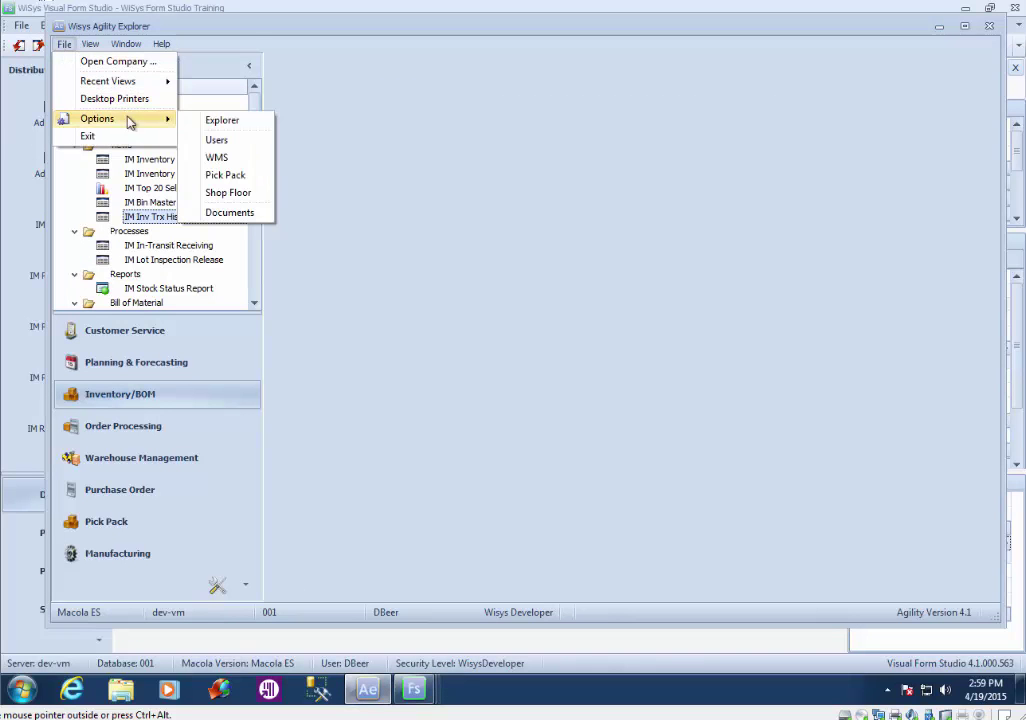
pyautogui.click(249, 213)
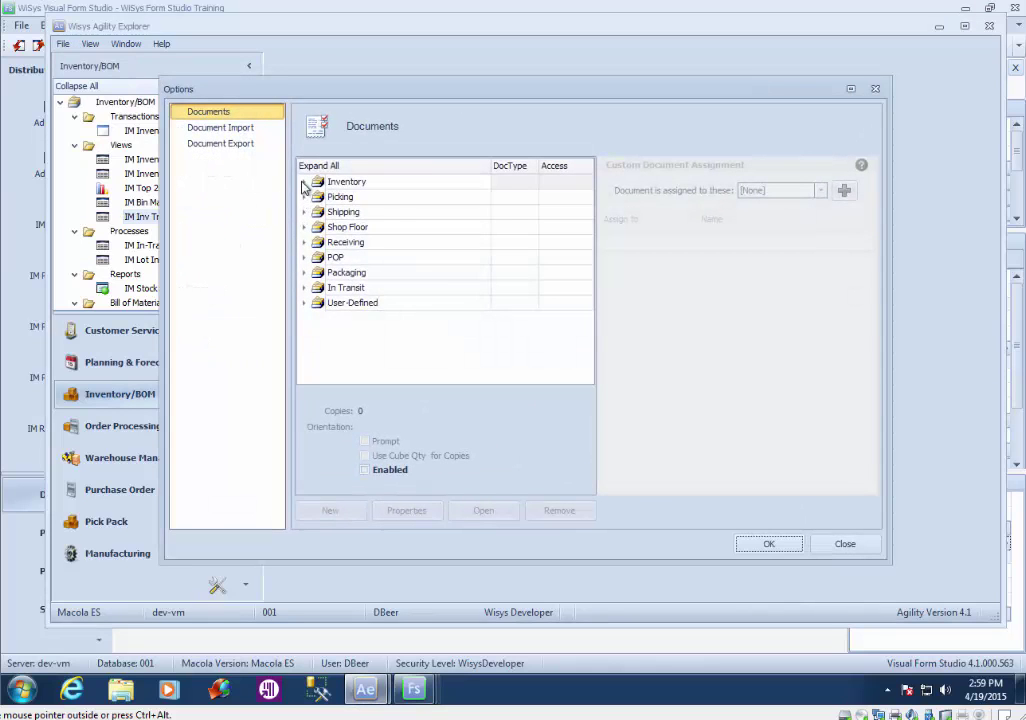
pyautogui.click(304, 183)
pyautogui.click(318, 197)
pyautogui.click(389, 228)
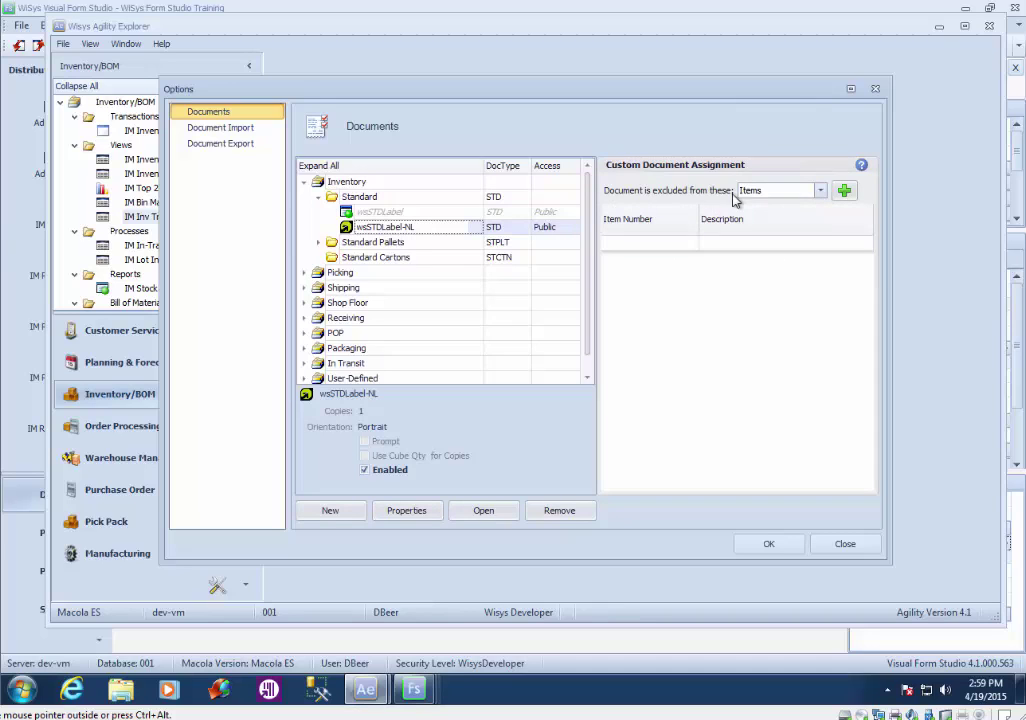
pyautogui.click(820, 190)
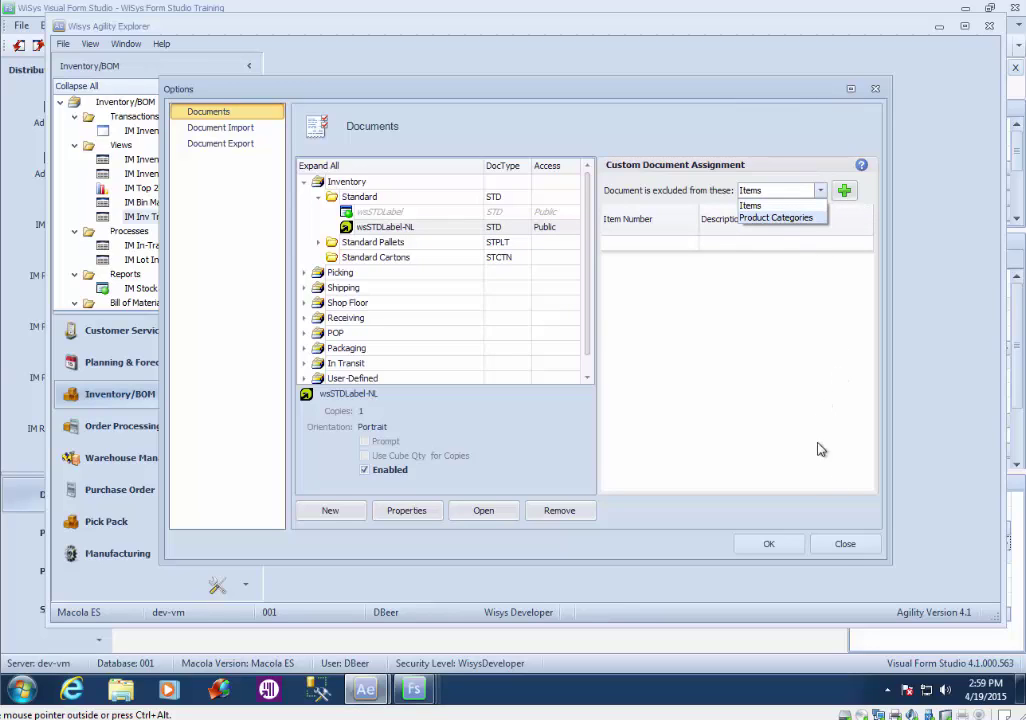
pyautogui.click(845, 546)
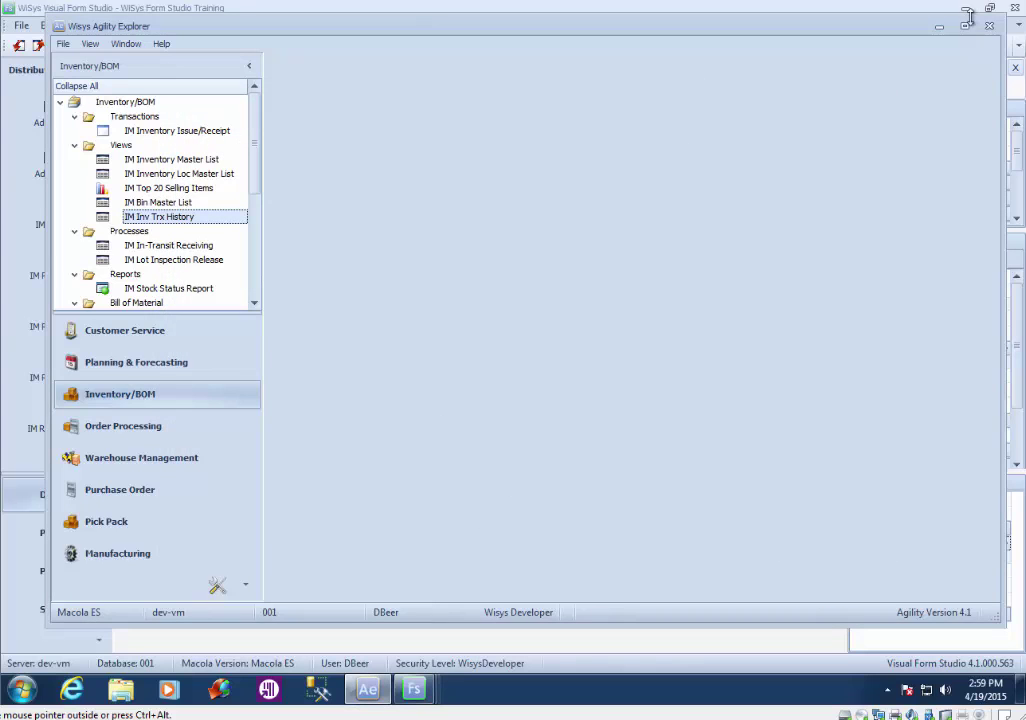
pyautogui.click(939, 26)
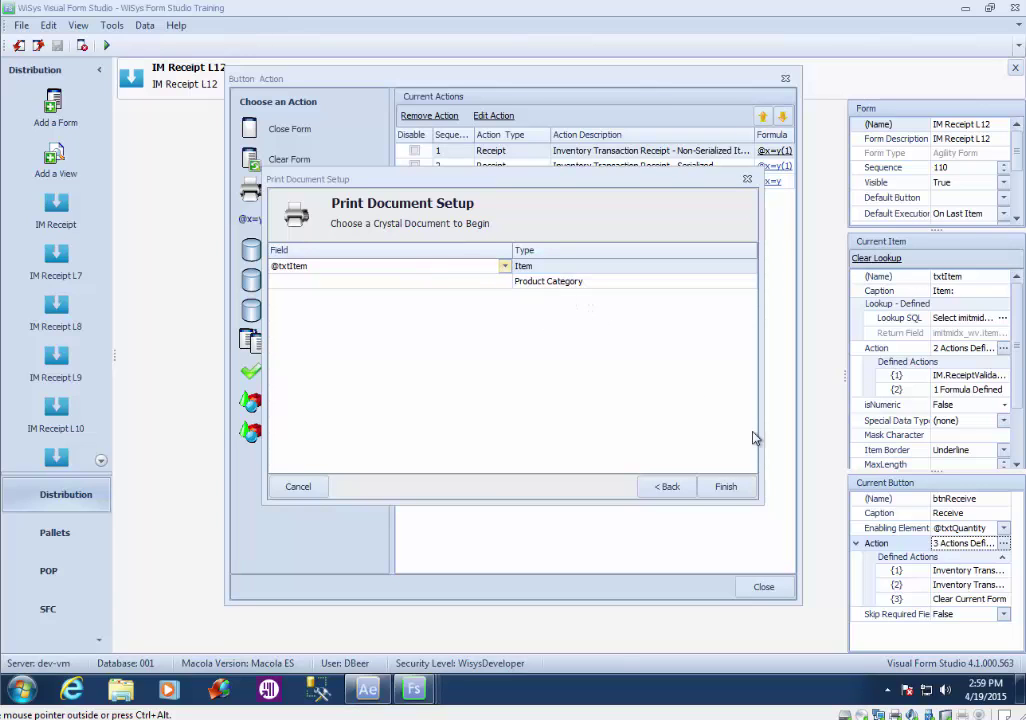
# - Finish the print setup, move the Print Document action ahead of Clear Current Form in the Receive button's actions, and save the form
pyautogui.click(727, 487)
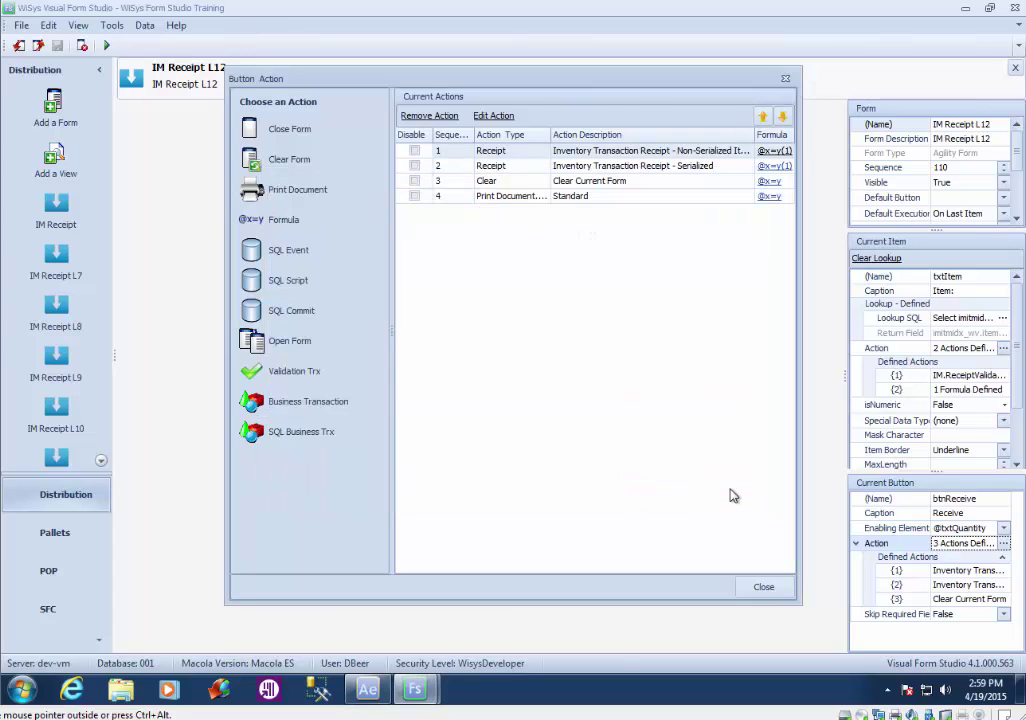
pyautogui.click(503, 198)
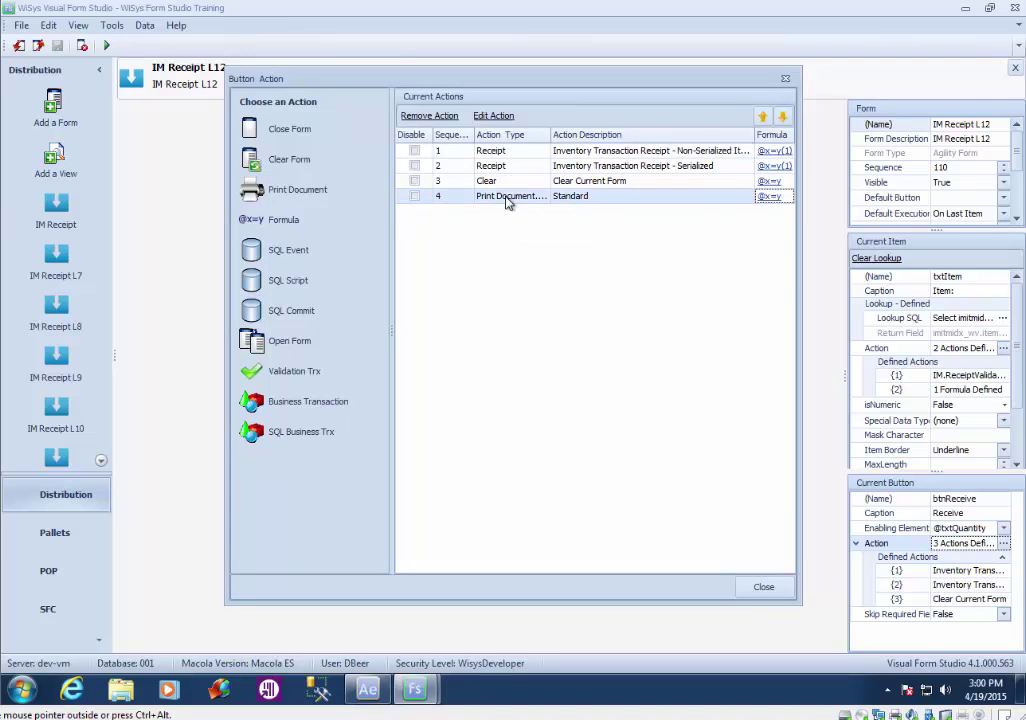
pyautogui.click(763, 118)
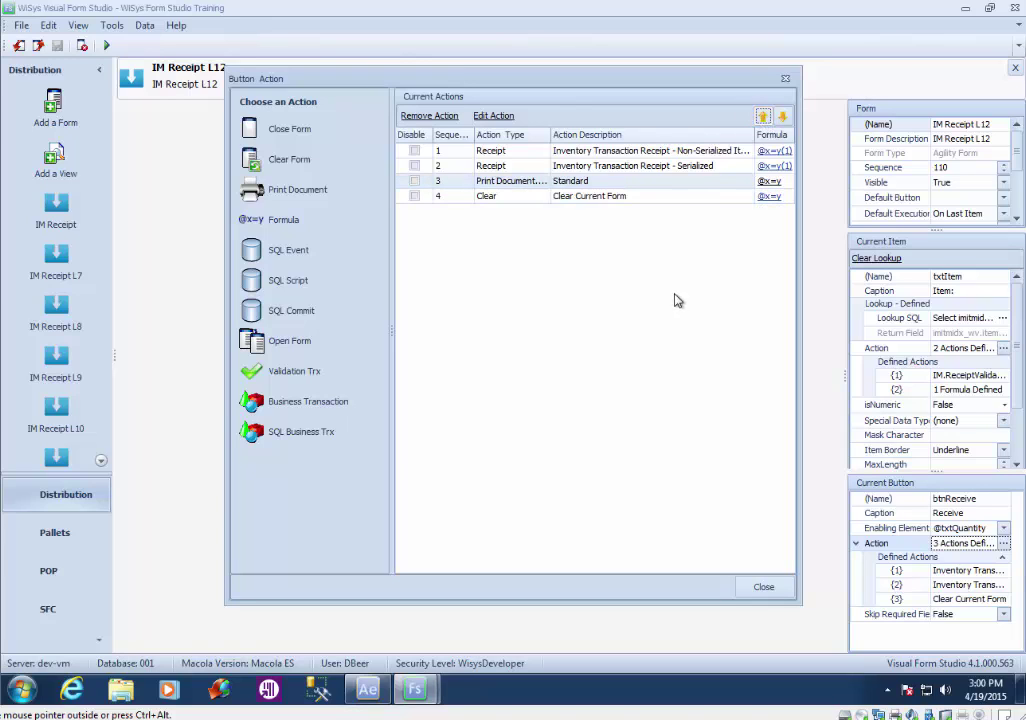
pyautogui.click(762, 587)
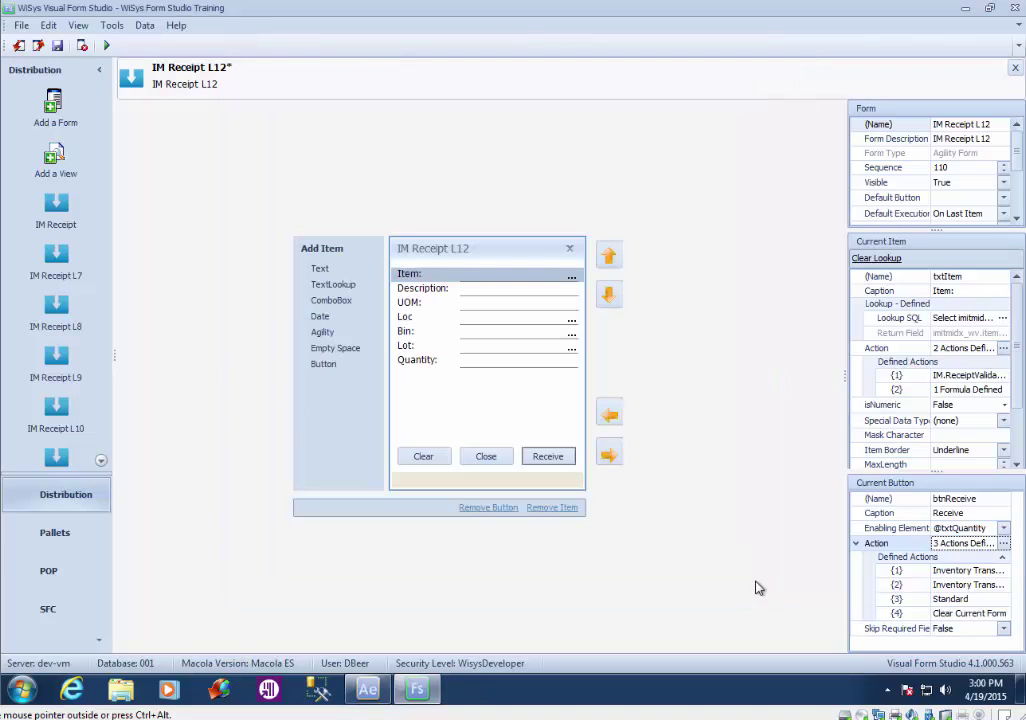
pyautogui.click(57, 45)
# - Run the IM Receipt L12 form and assign Microsoft XPS Document Writer as the printer for the wsSTDLabel-NL document
pyautogui.click(105, 45)
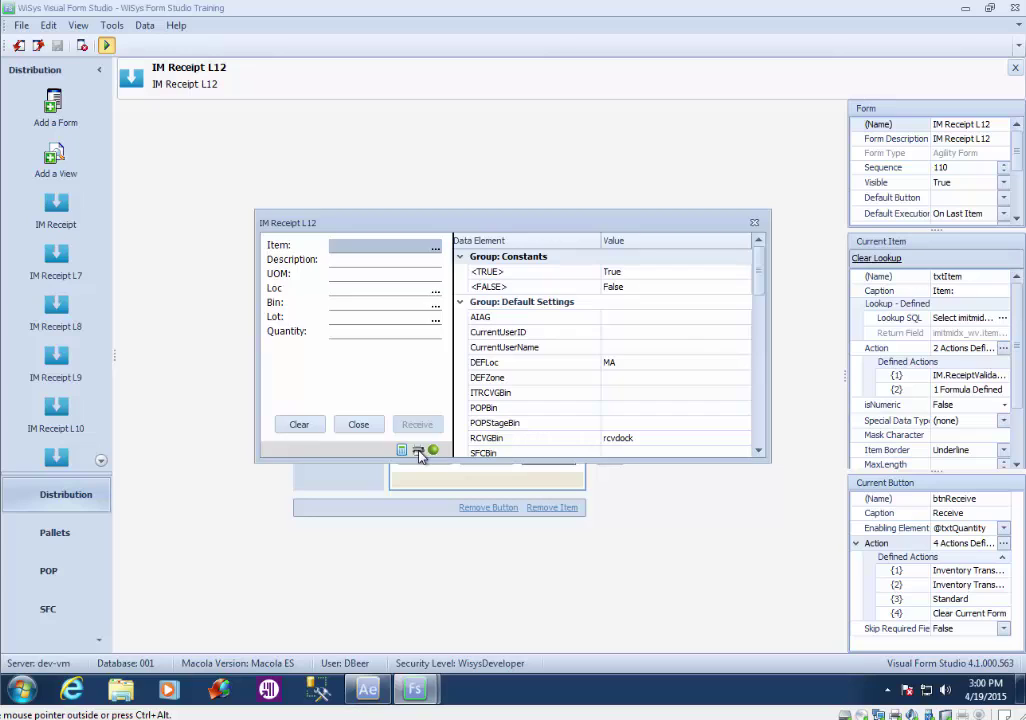
pyautogui.click(419, 451)
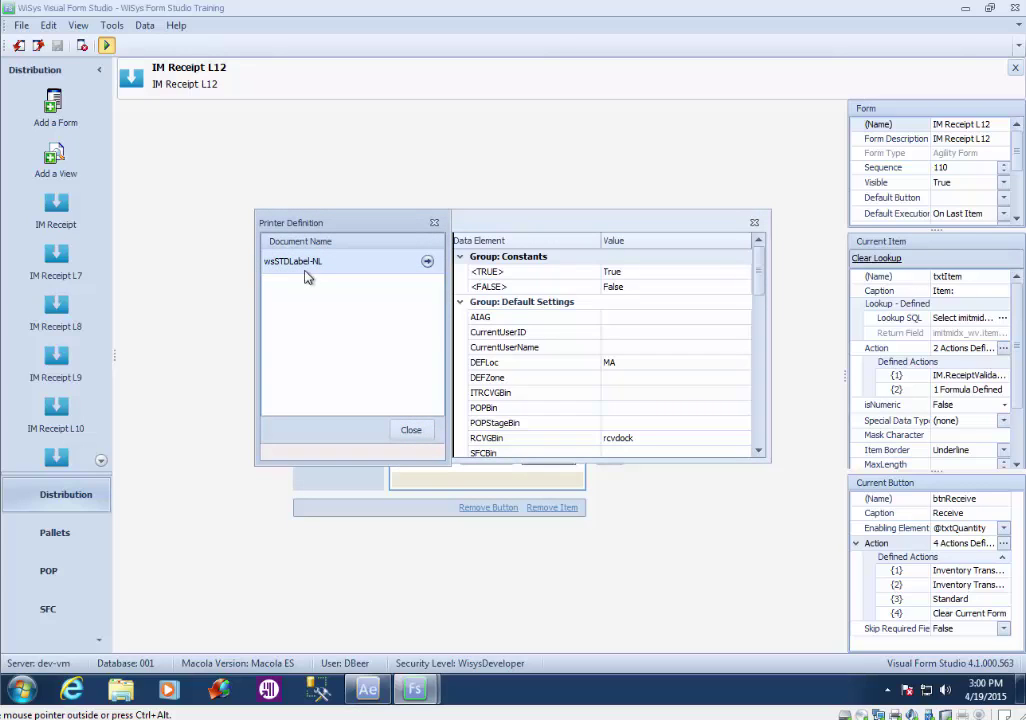
pyautogui.click(427, 262)
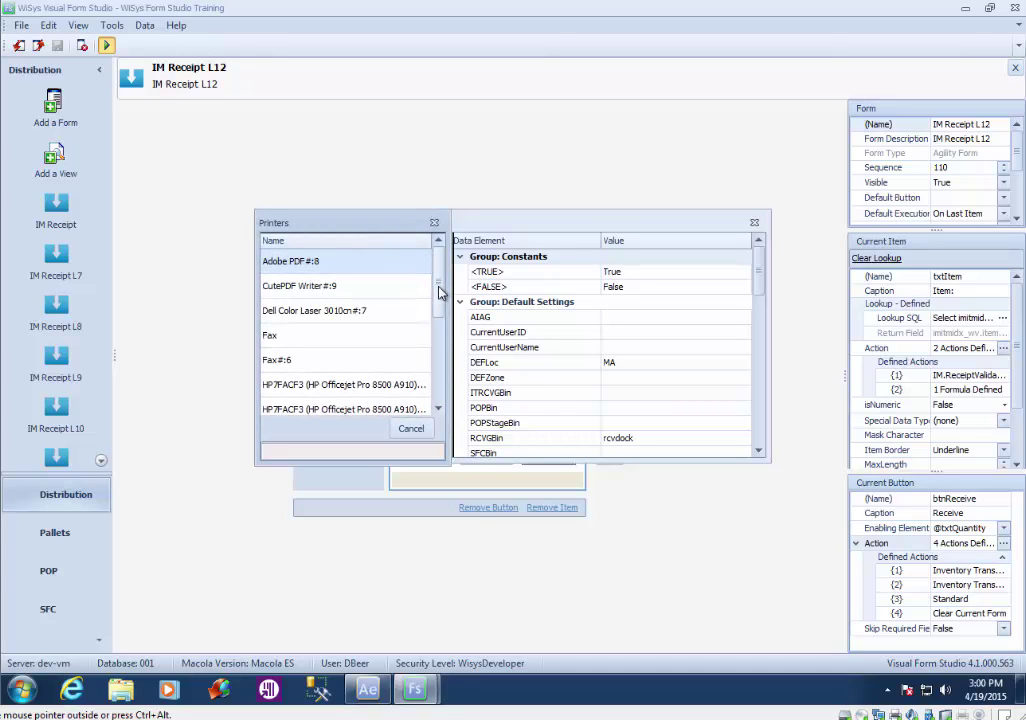
pyautogui.scroll(-2, 440, 295)
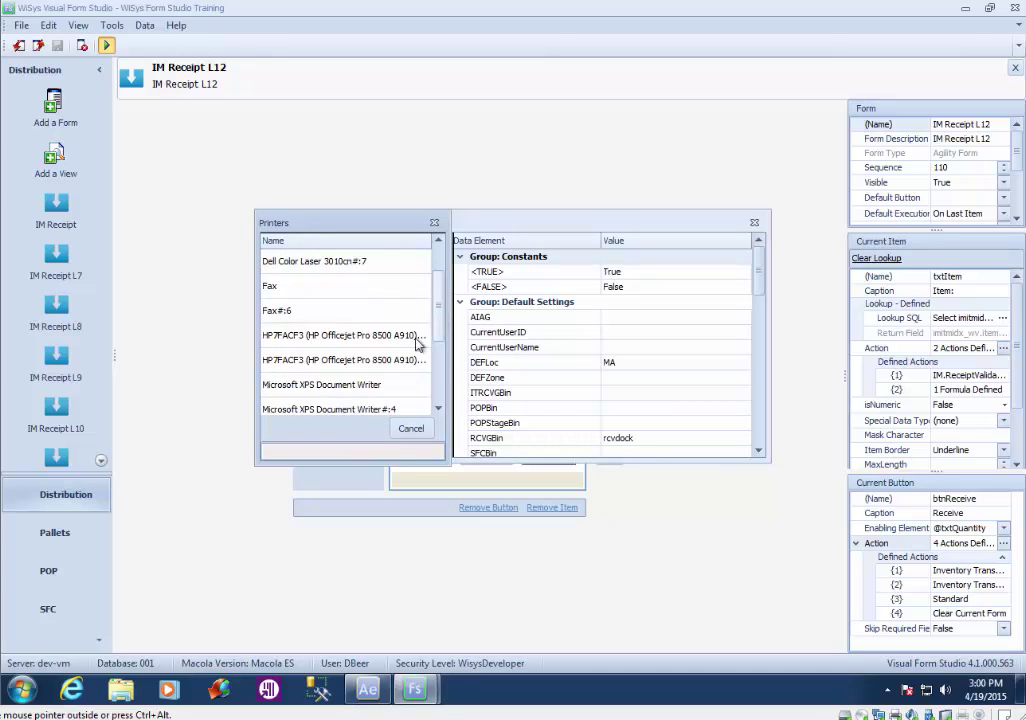
pyautogui.click(345, 388)
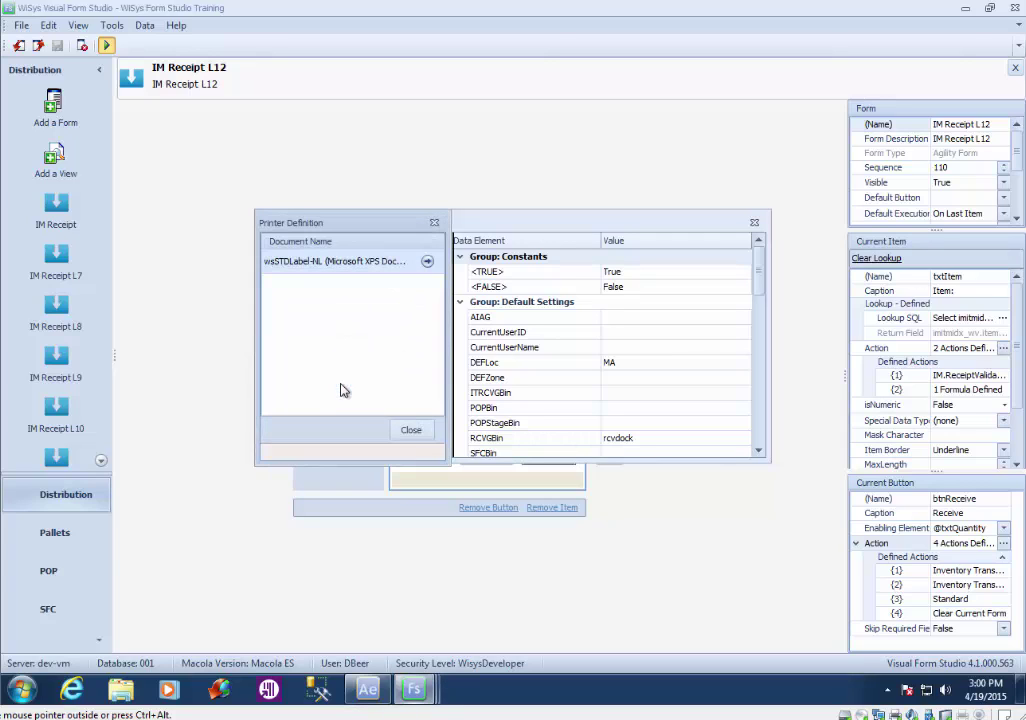
pyautogui.click(408, 432)
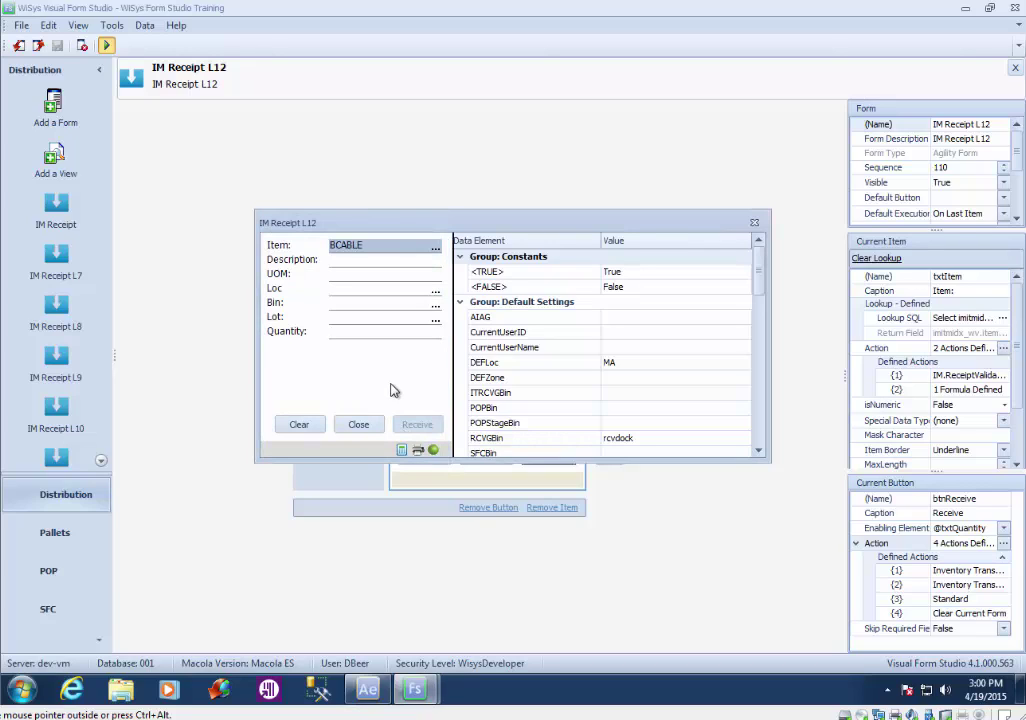
# - Receive a quantity of 5 of item BCABLE at location MA in the running form
pyautogui.press('Tab')
pyautogui.write('MA')
pyautogui.press('Tab')
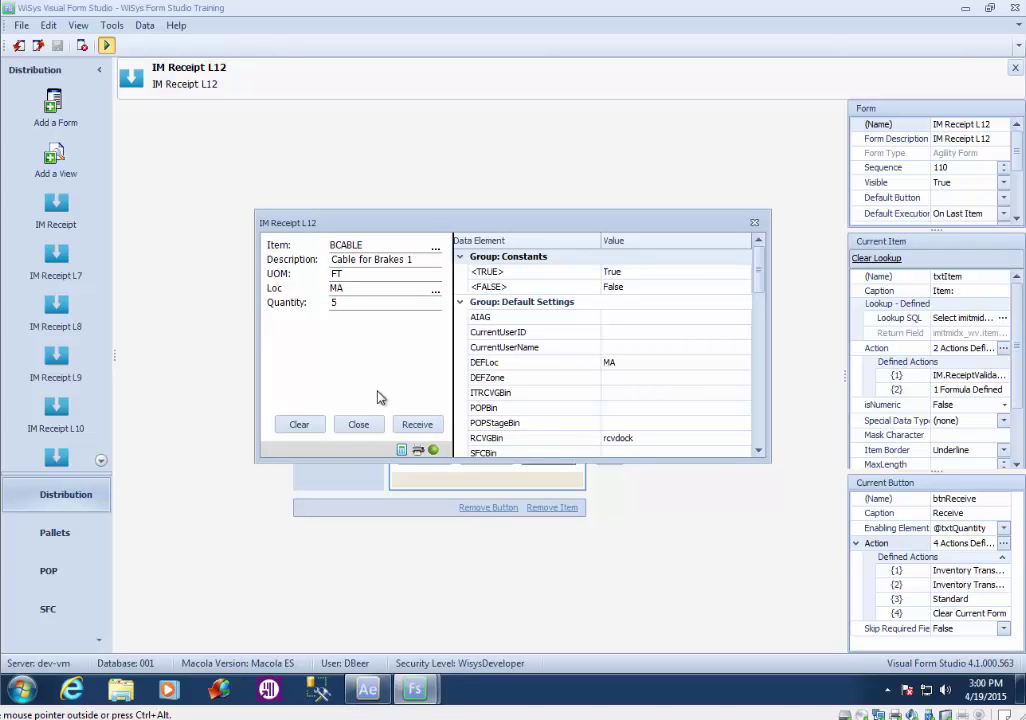
pyautogui.click(418, 425)
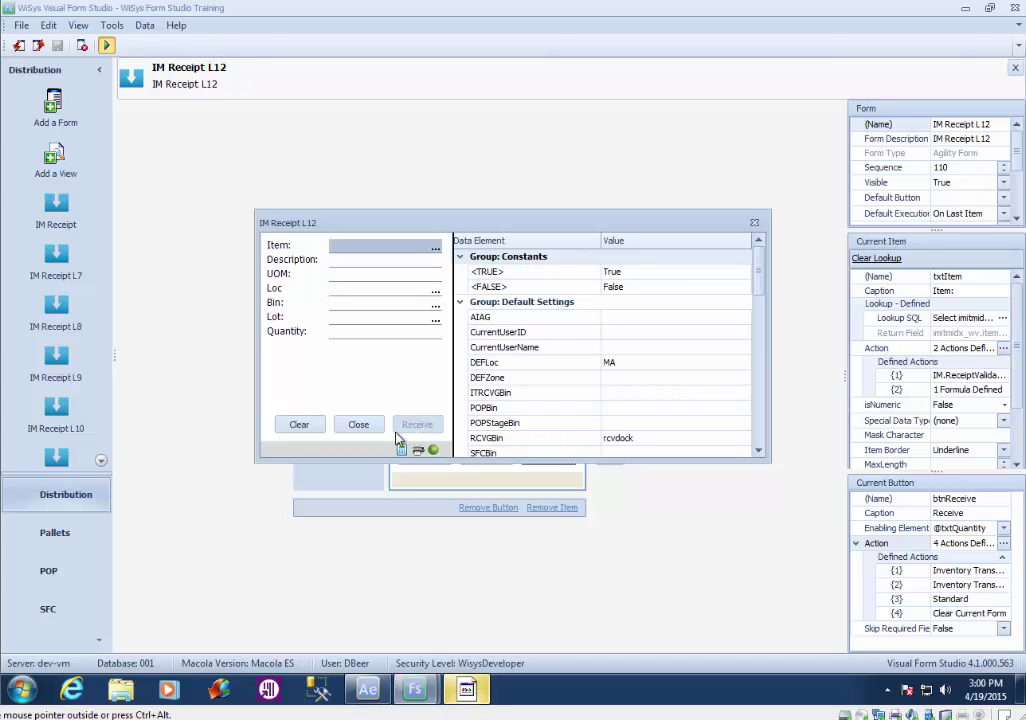
# - Save the printed label output to the Desktop as InvLabel.xps
pyautogui.click(467, 690)
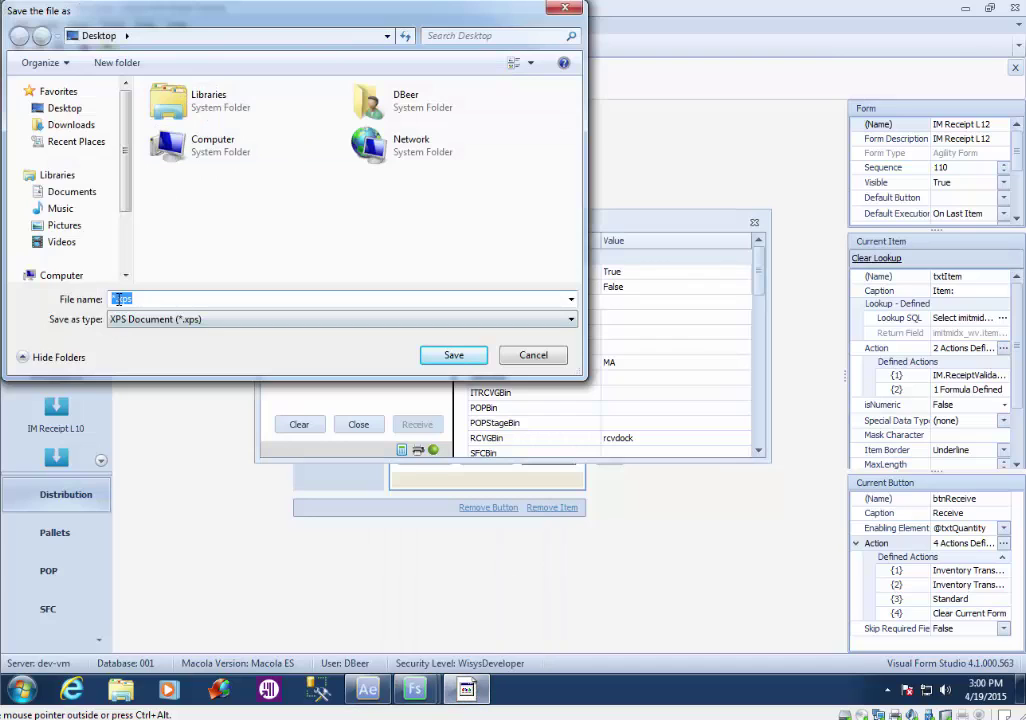
pyautogui.click(118, 299)
pyautogui.press('BackSpace')
pyautogui.press('BackSpace')
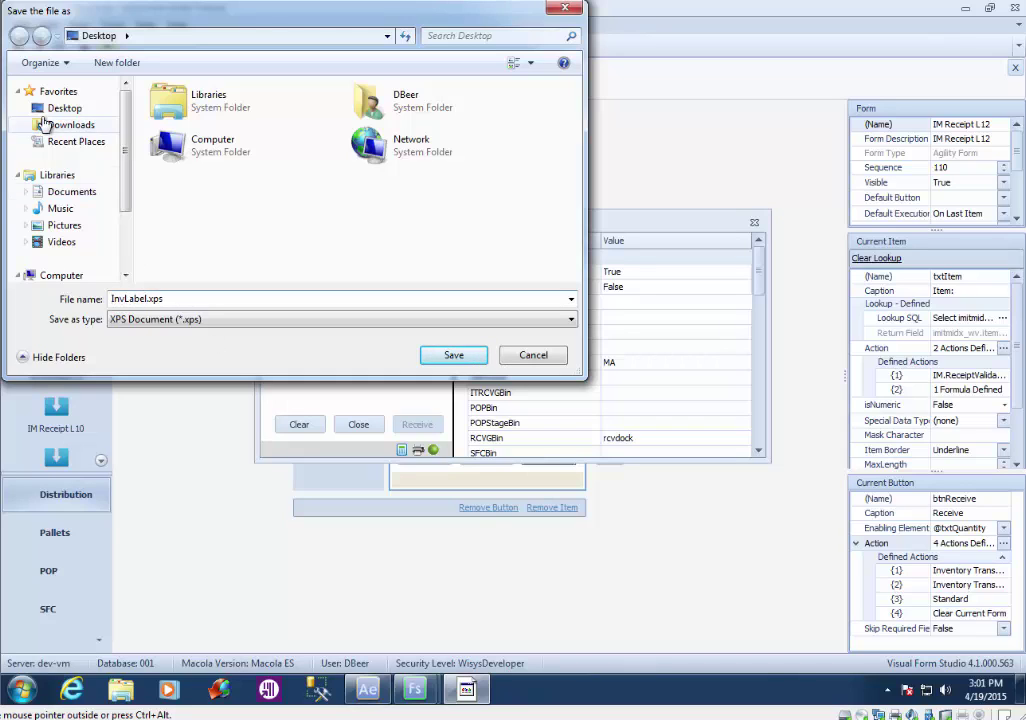
pyautogui.click(68, 109)
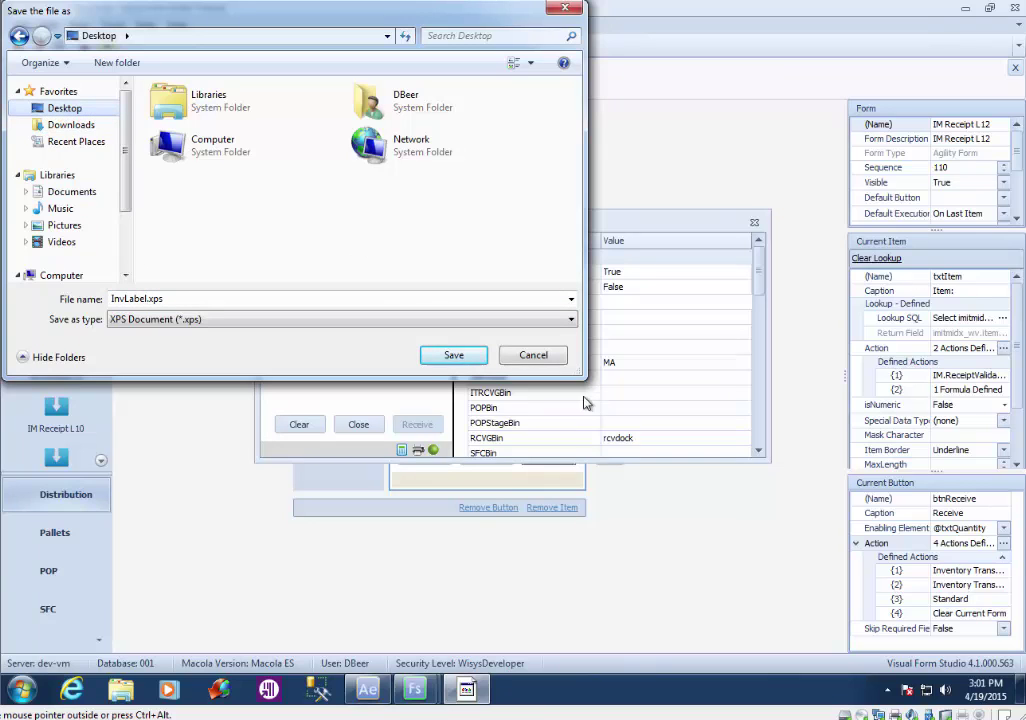
pyautogui.click(460, 357)
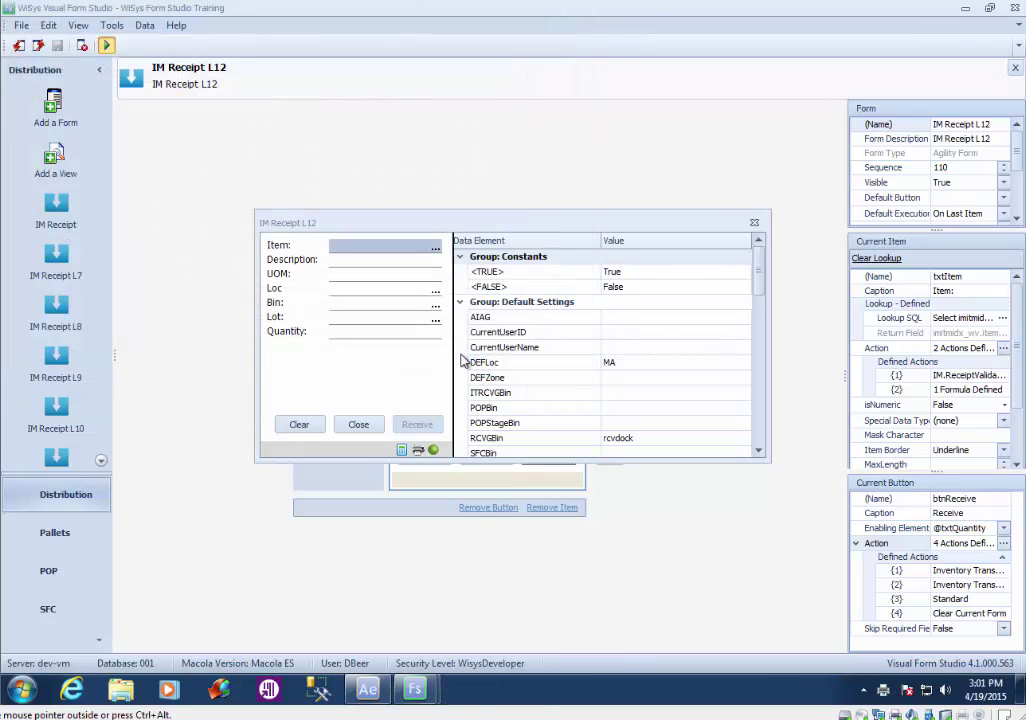
# - Close the running form, minimize Form Studio, and review the InvLabel file from the desktop in XPS Viewer, closing the viewer when done
pyautogui.click(370, 428)
pyautogui.click(965, 8)
pyautogui.doubleClick(37, 371)
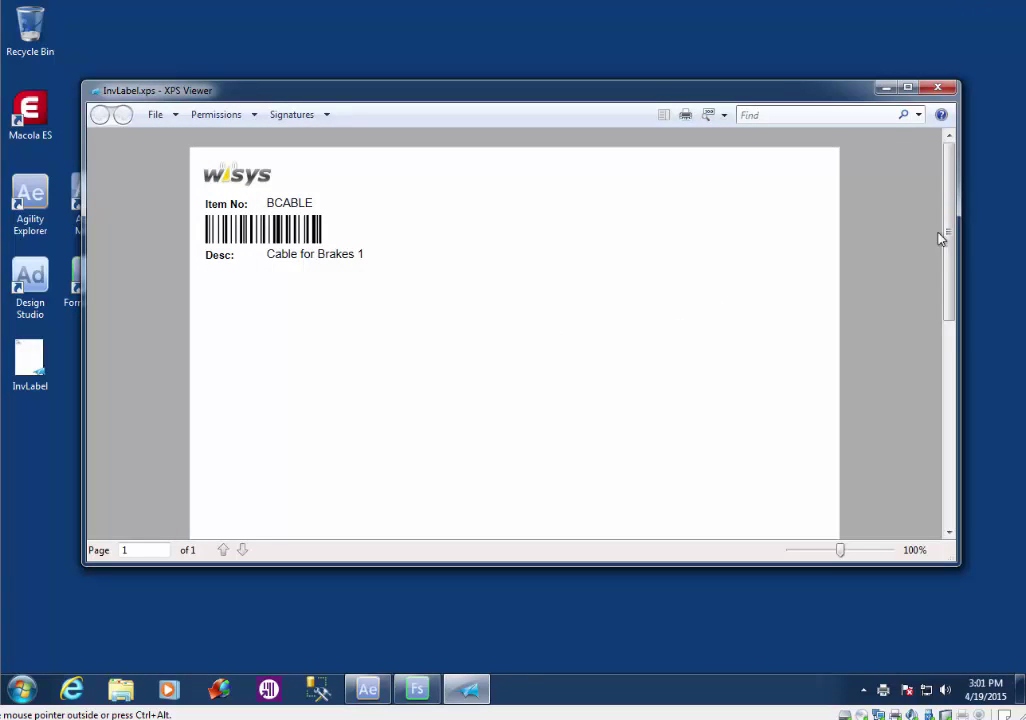
pyautogui.click(947, 90)
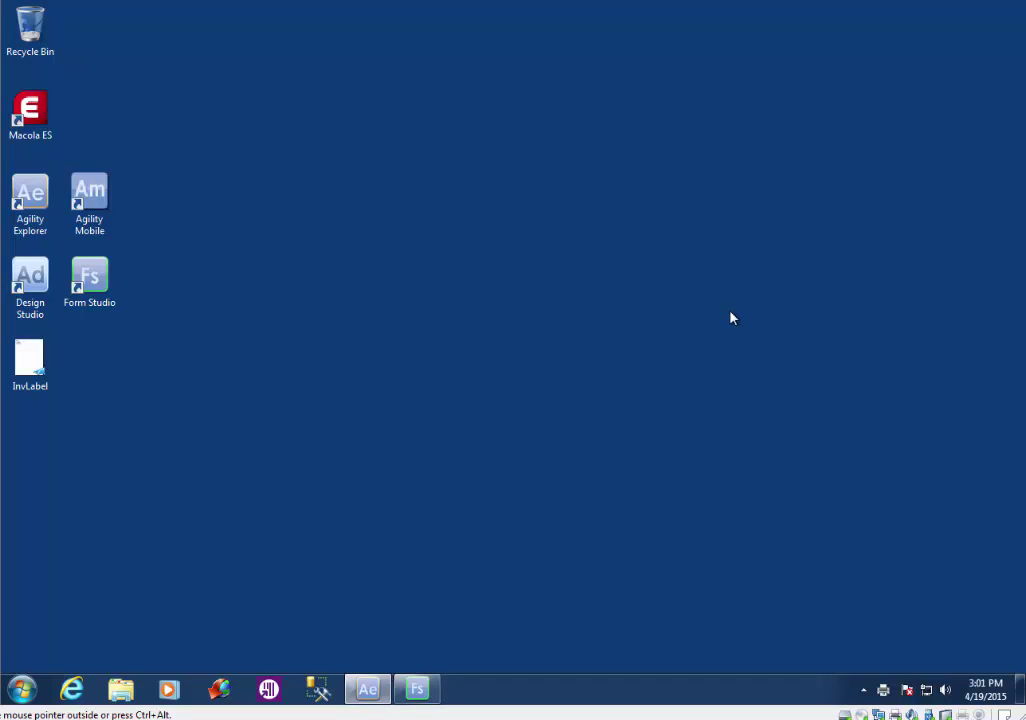